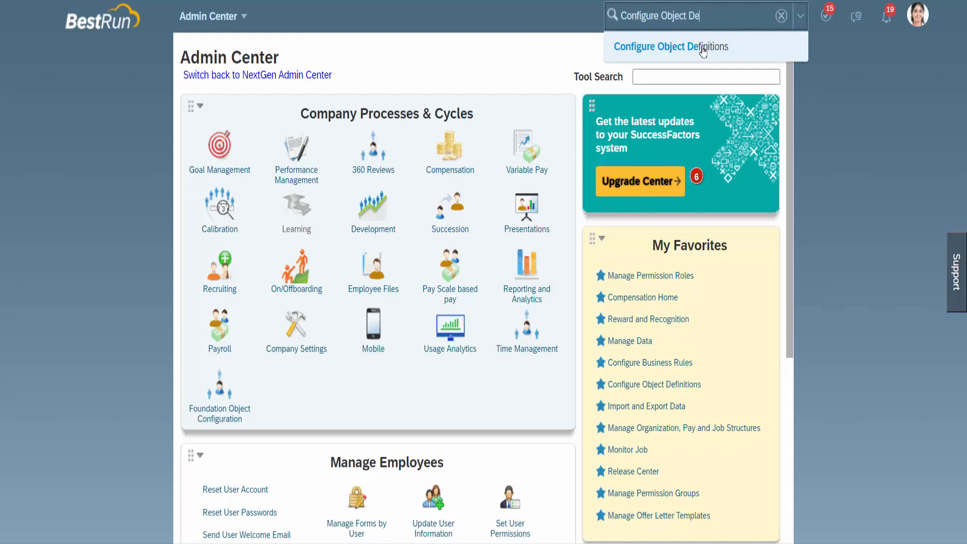
Go to Configure Object Definitions and look up the Business Unit object definition
left_click(703, 48)
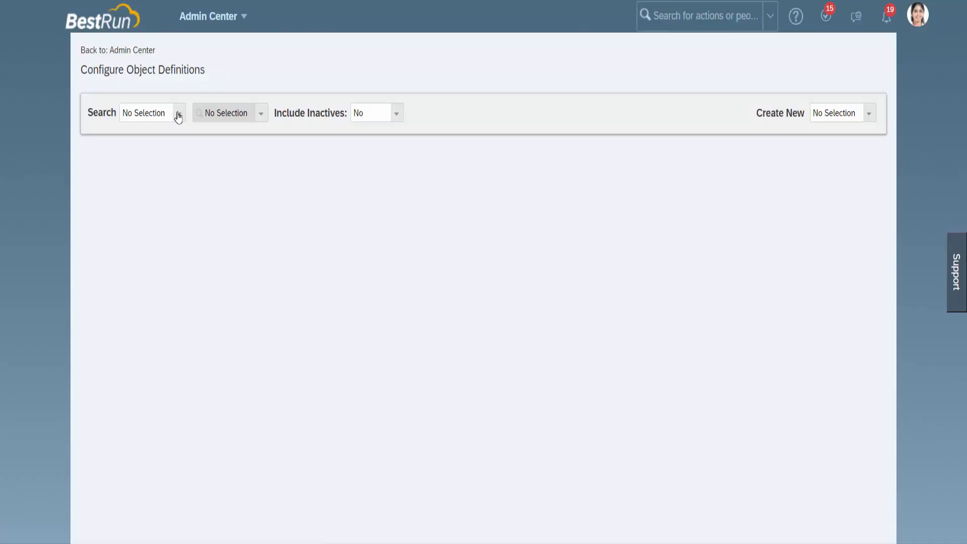
left_click(179, 113)
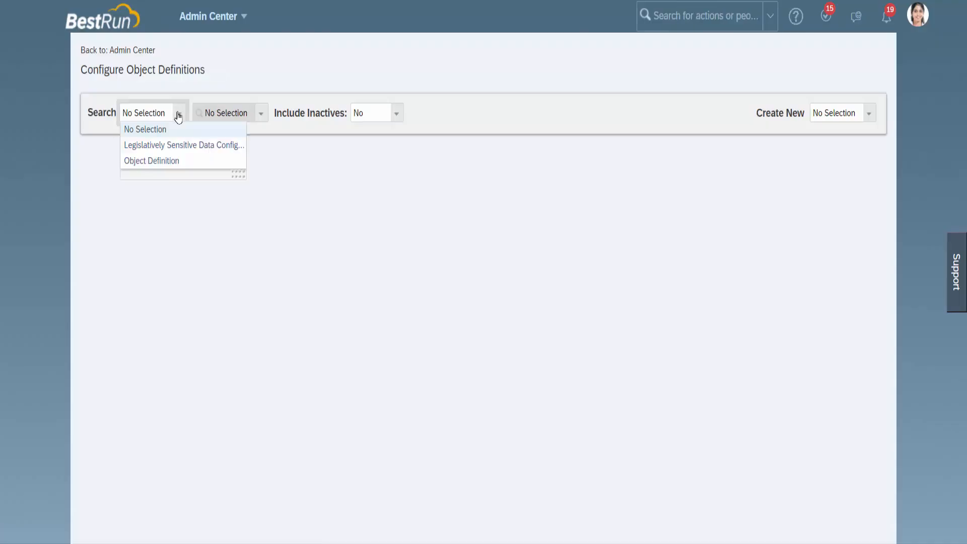
left_click(158, 161)
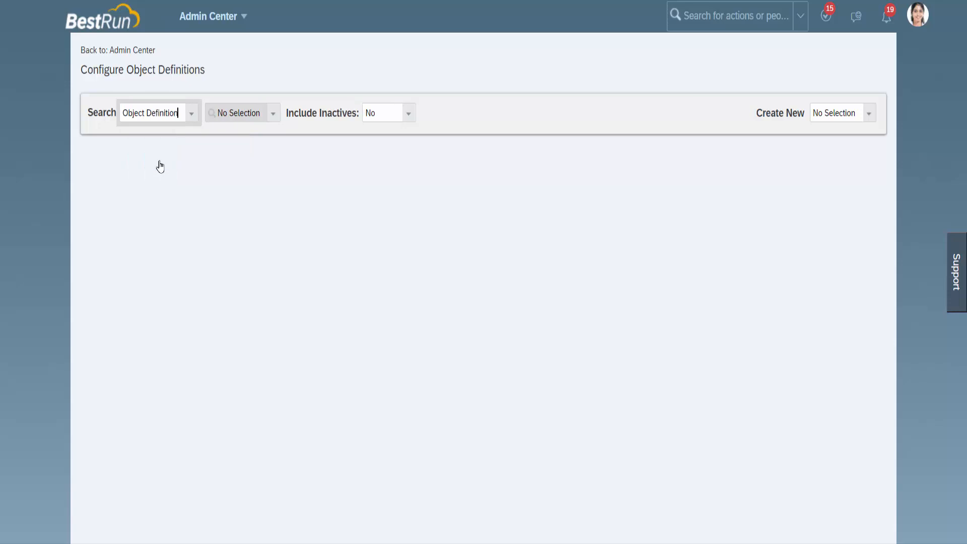
left_click(272, 117)
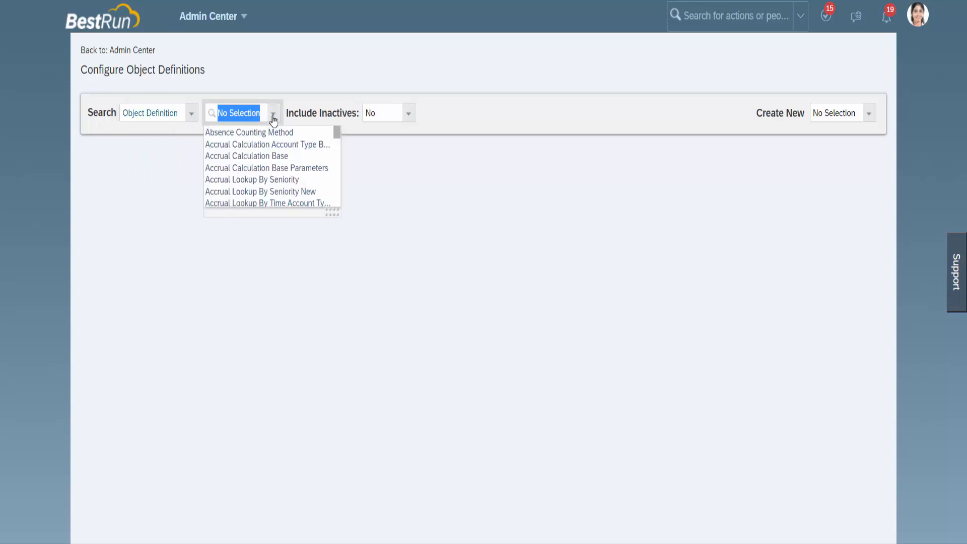
type("Busi")
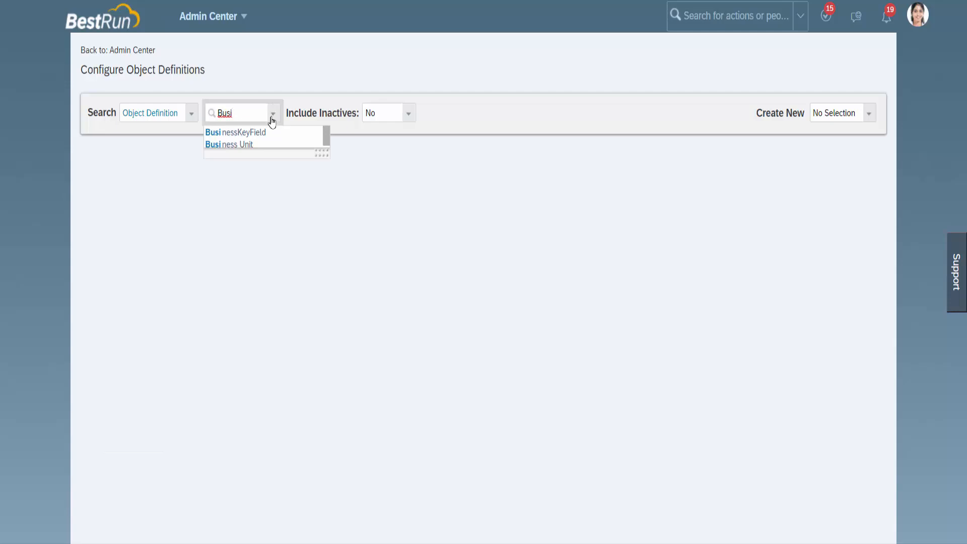
left_click(248, 145)
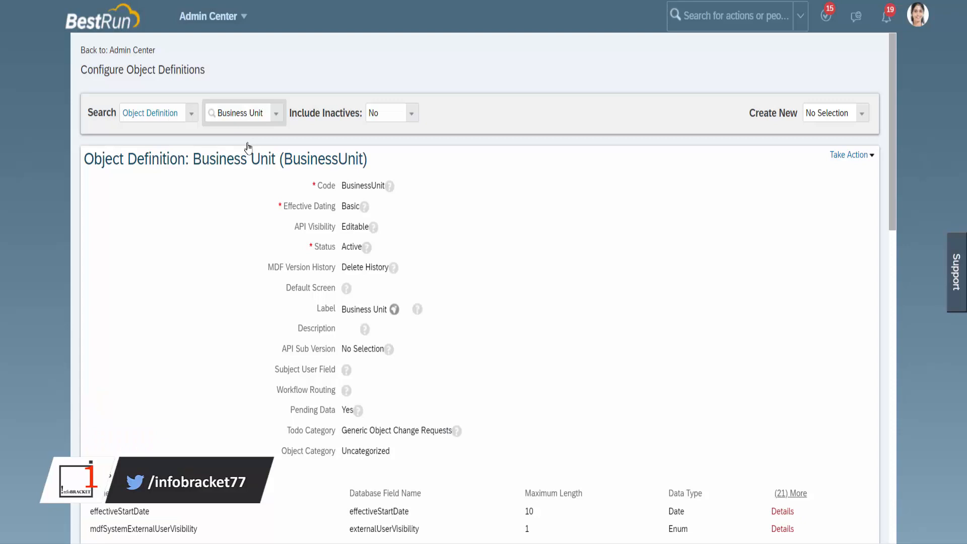
Open the Business Unit object definition for correction
scroll(438, 370, "down", 1)
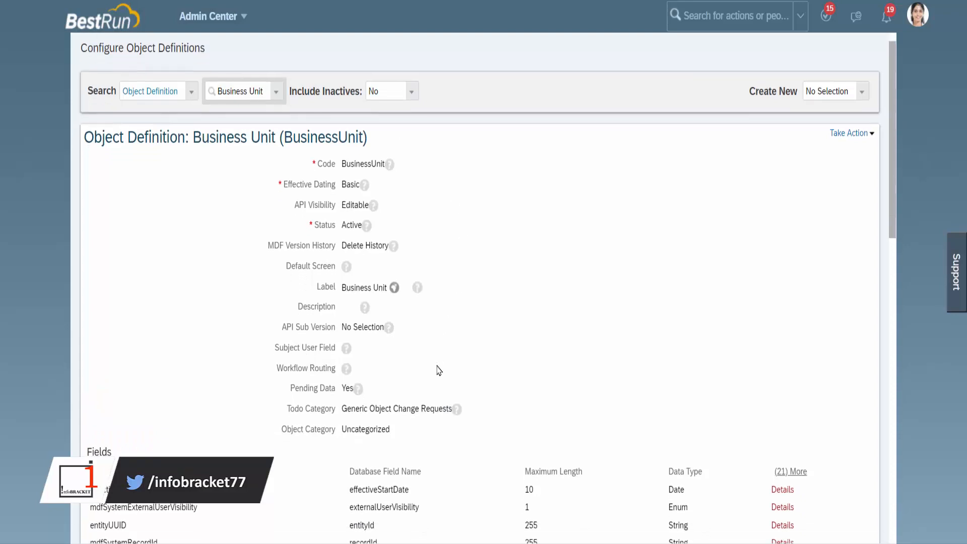
scroll(438, 370, "up", 1)
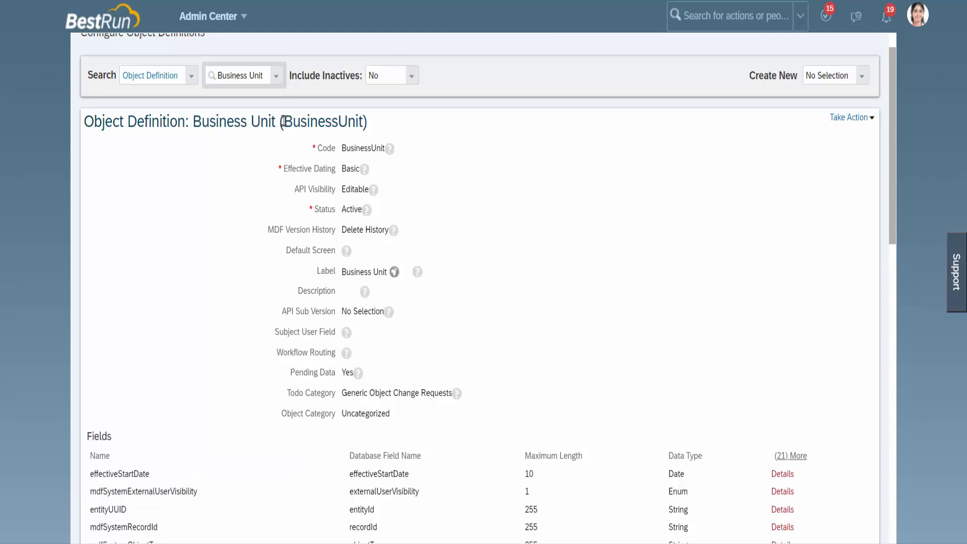
left_click(285, 121)
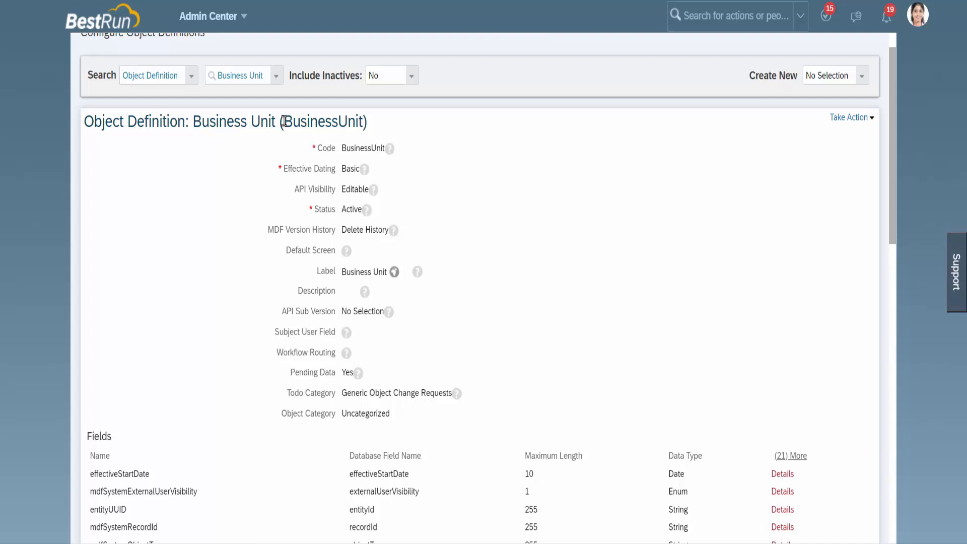
left_click(850, 117)
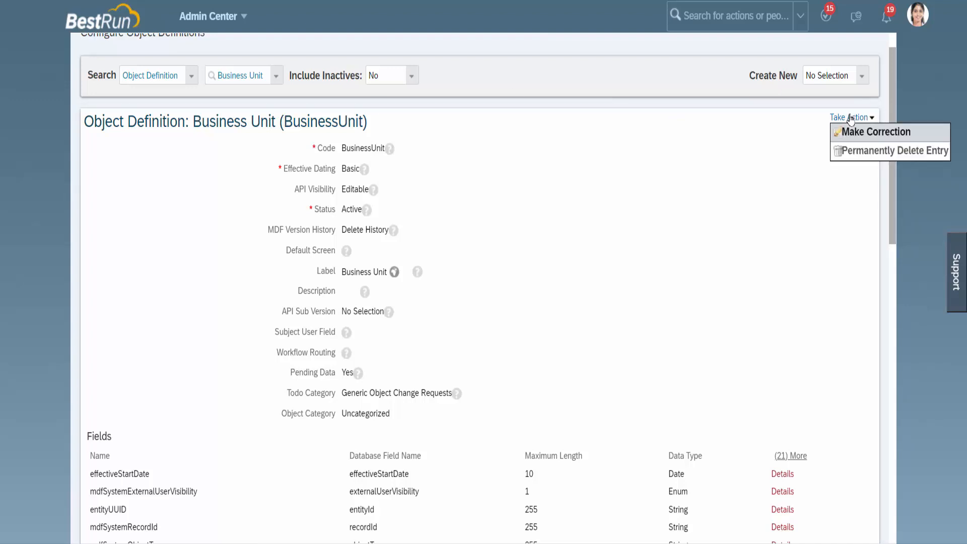
left_click(851, 133)
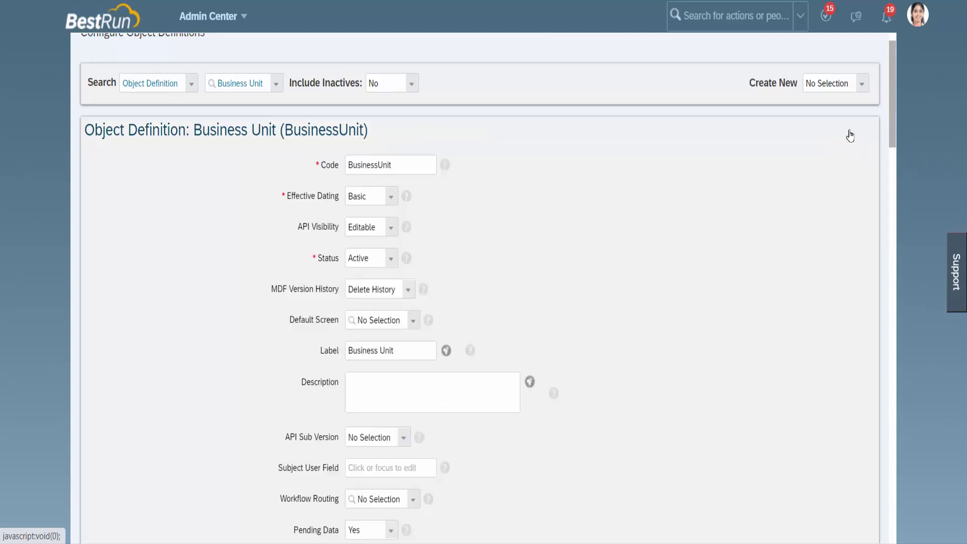
Add a new field named State at the end of the Business Unit fields and open its details
scroll(681, 408, "down", 4)
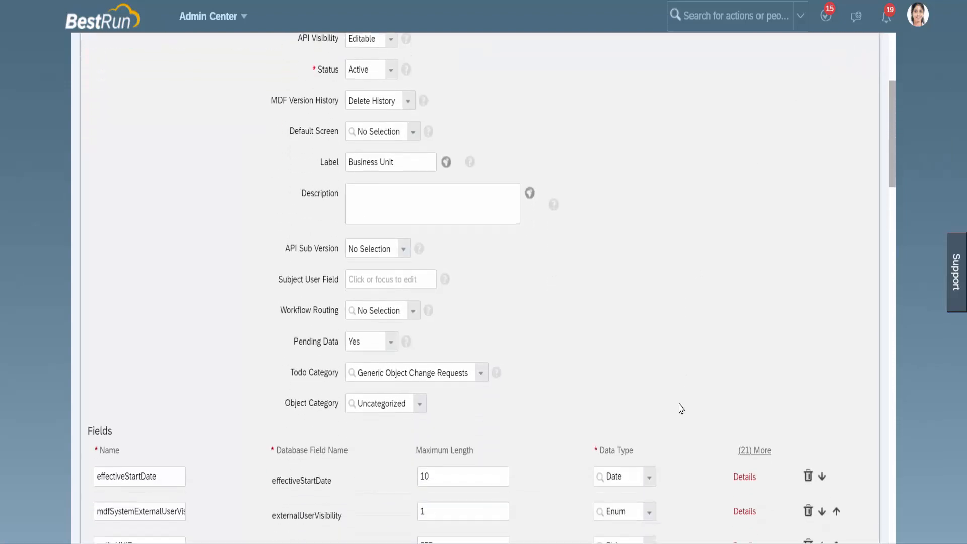
scroll(681, 408, "down", 12)
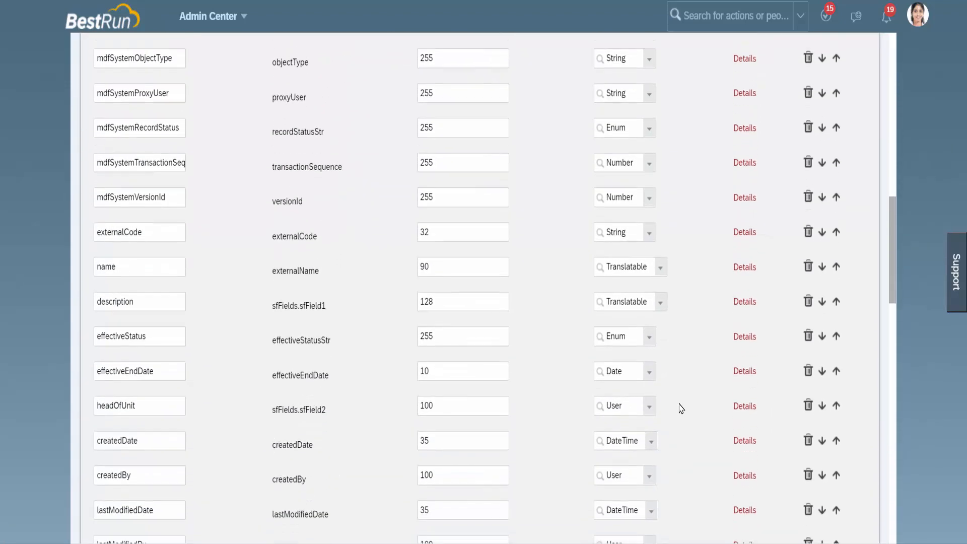
scroll(681, 408, "down", 8)
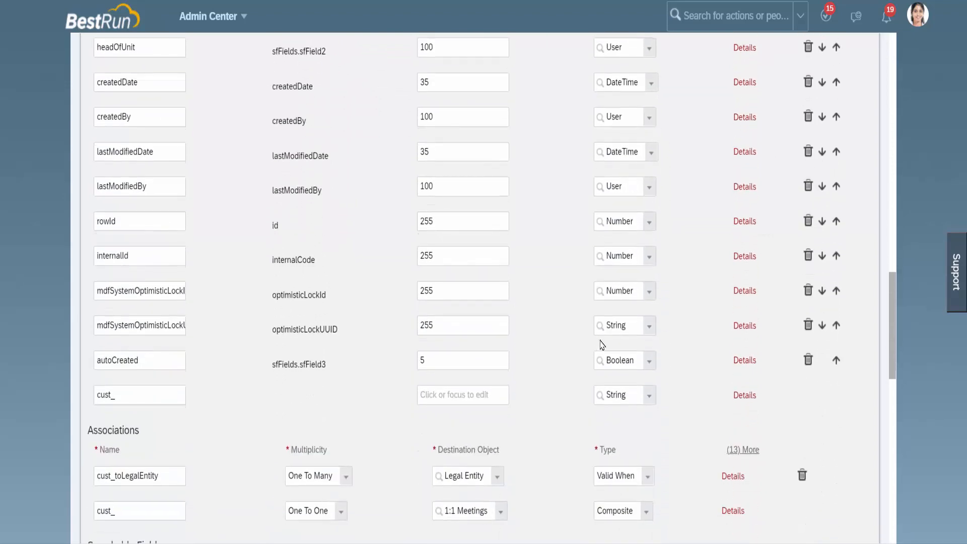
left_click(133, 392)
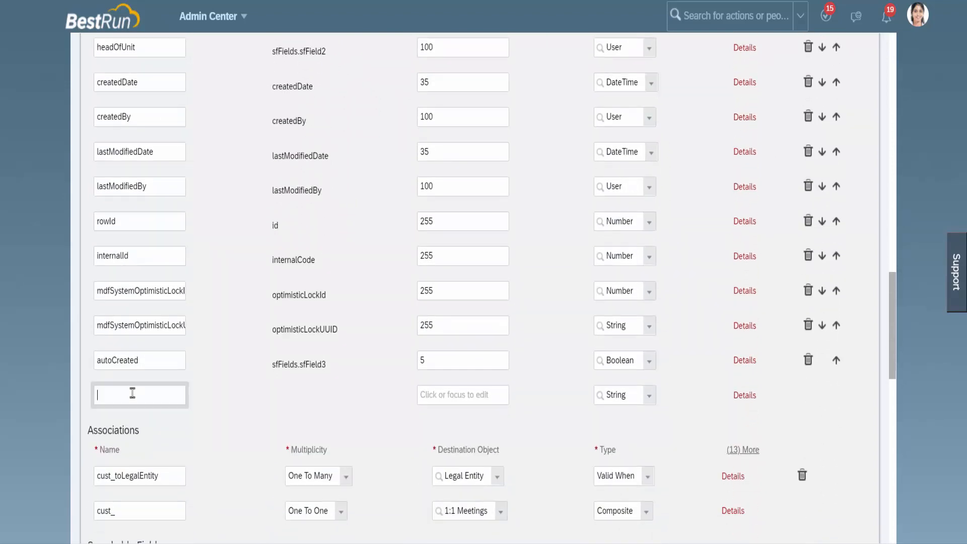
type("State")
left_click(745, 396)
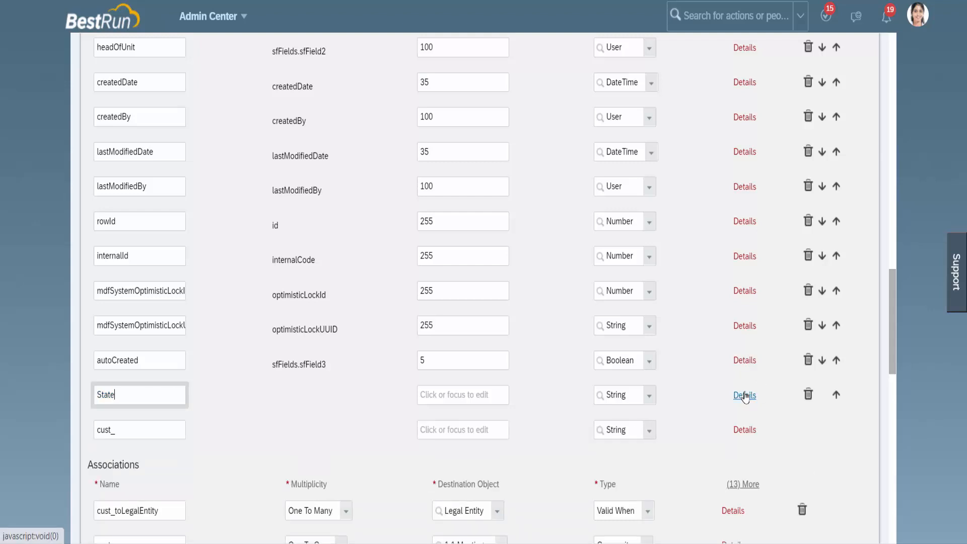
left_click(745, 396)
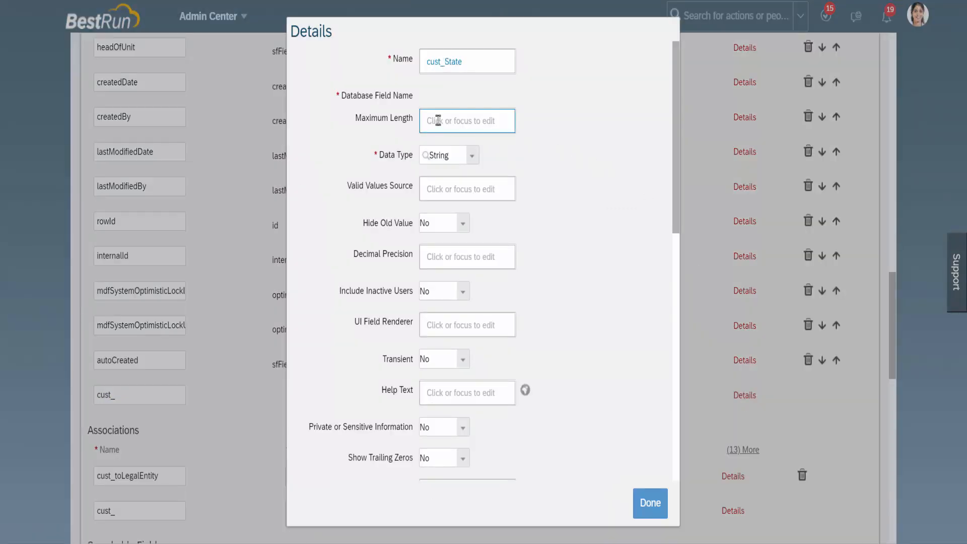
Set the State field's maximum length to 255 and its data type to Picklist
left_click(437, 122)
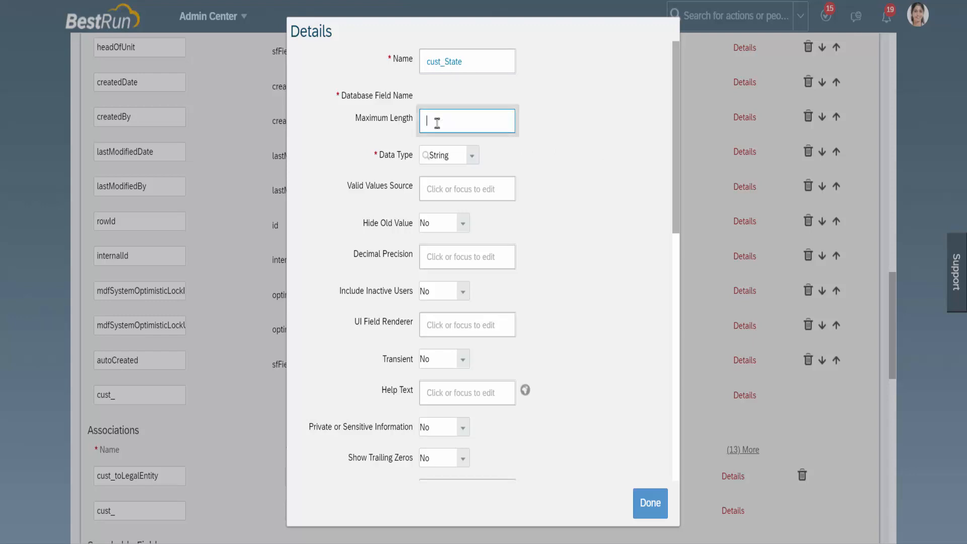
type("255")
left_click(471, 157)
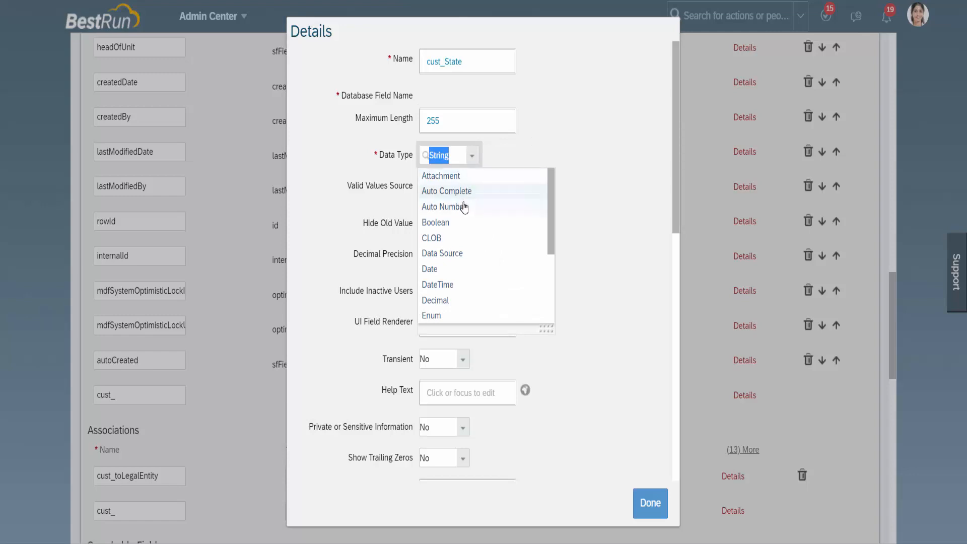
left_click_drag(552, 234, 551, 293)
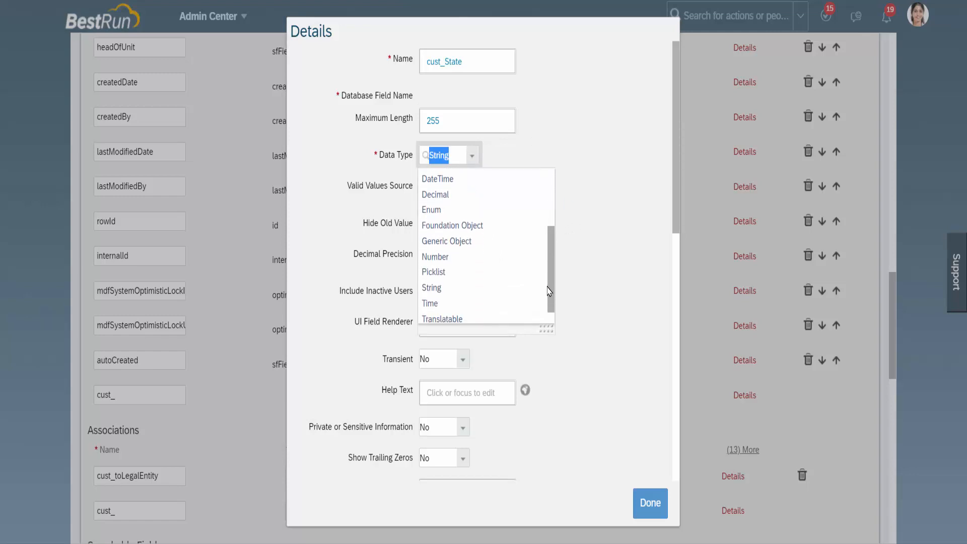
left_click(427, 272)
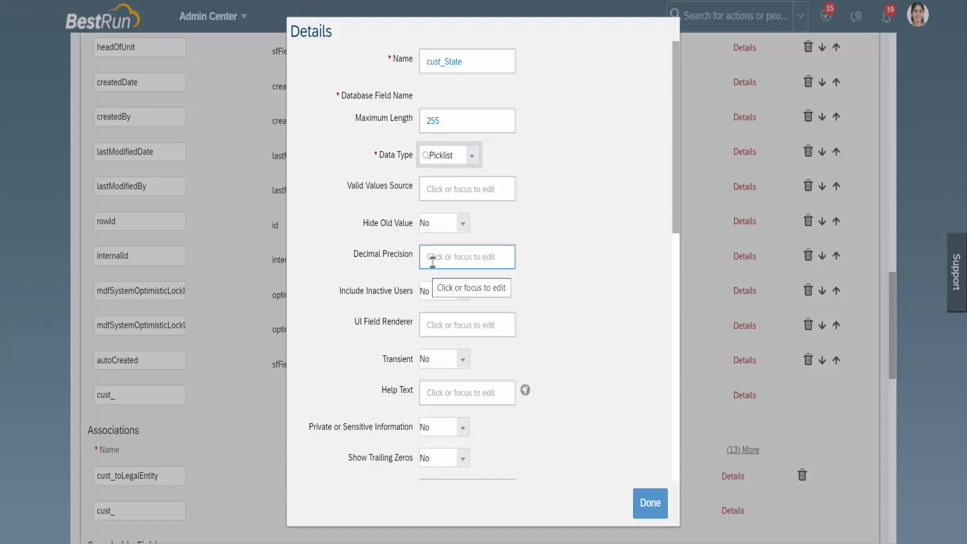
Enter MA_State77 as the State field's valid values source and finish its details
left_click(459, 191)
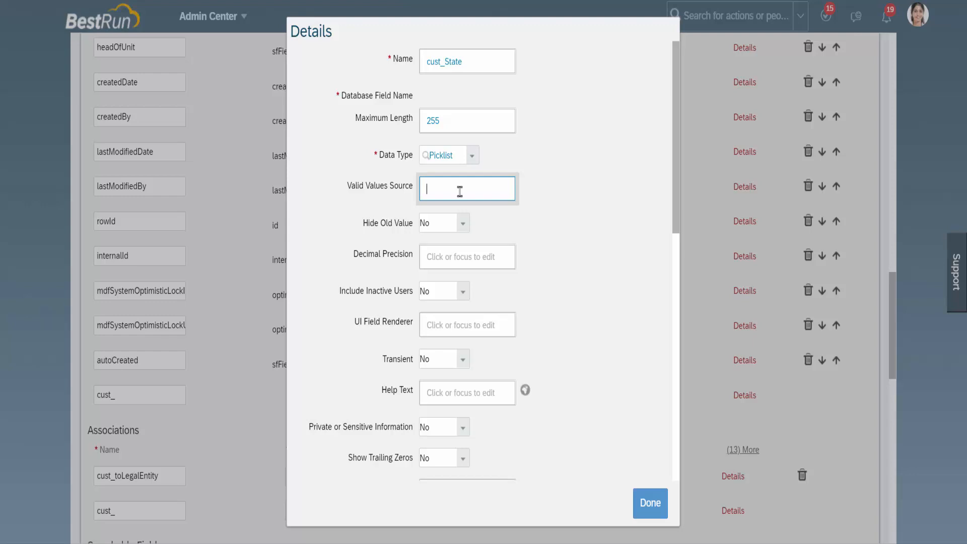
type("MA_State77")
scroll(553, 321, "down", 5)
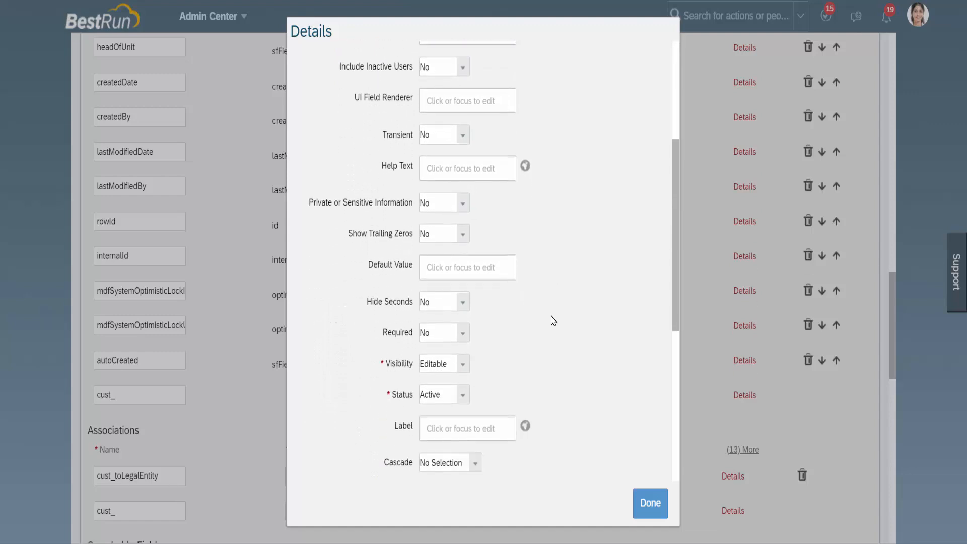
scroll(553, 320, "down", 3)
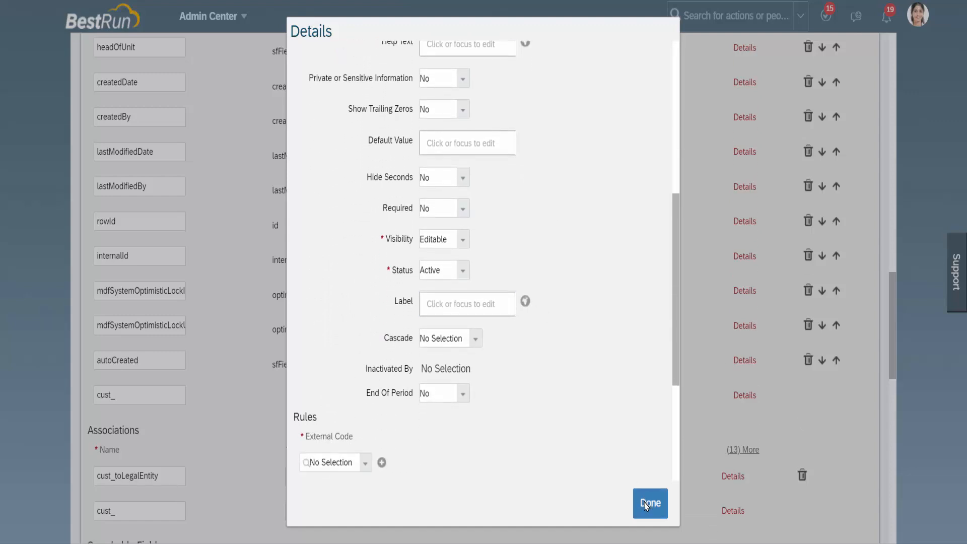
left_click(649, 503)
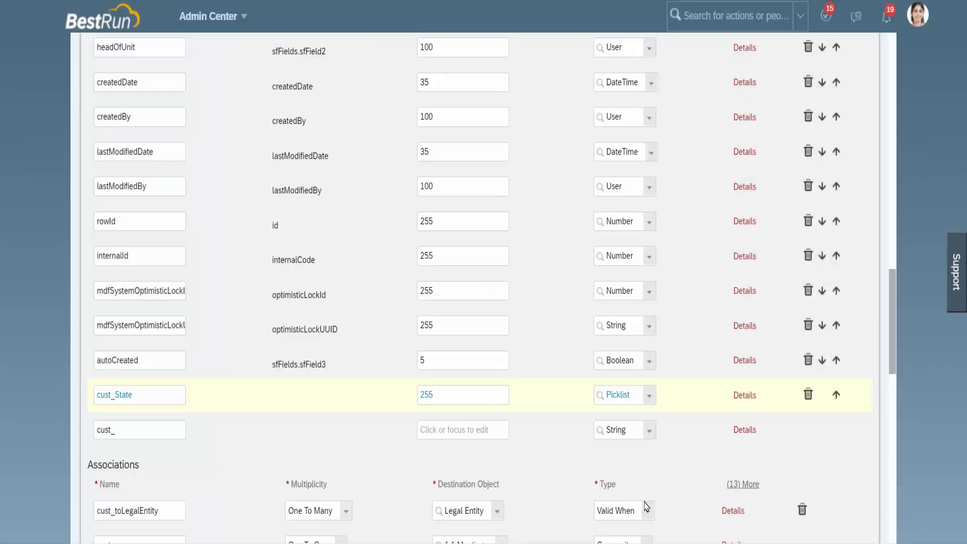
Add another field named City below cust_State and open its details
left_click(137, 433)
type("C")
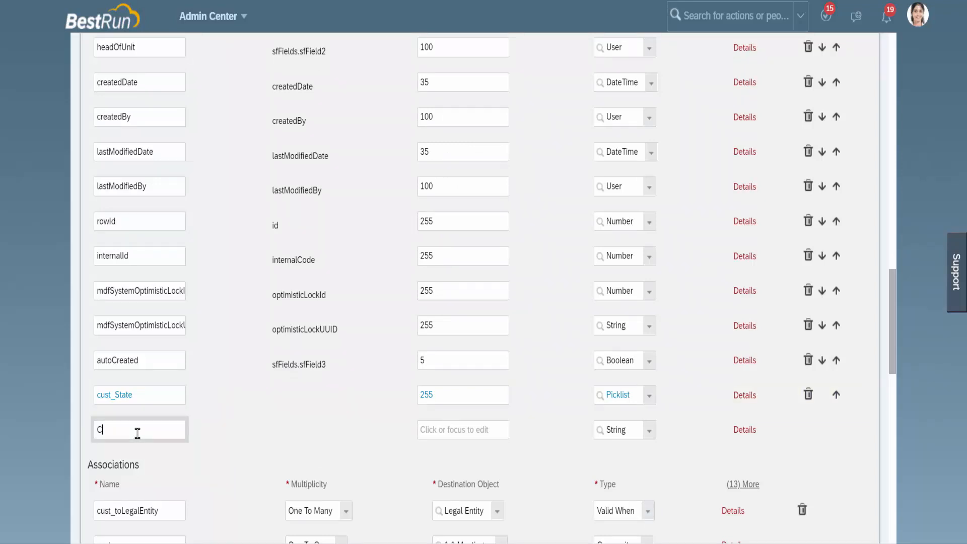
type("ity")
left_click(749, 436)
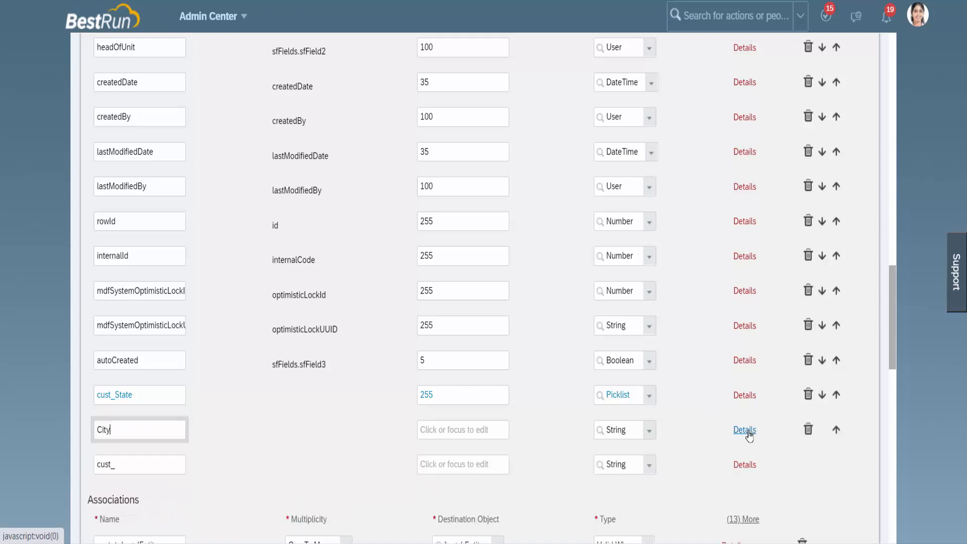
left_click(750, 436)
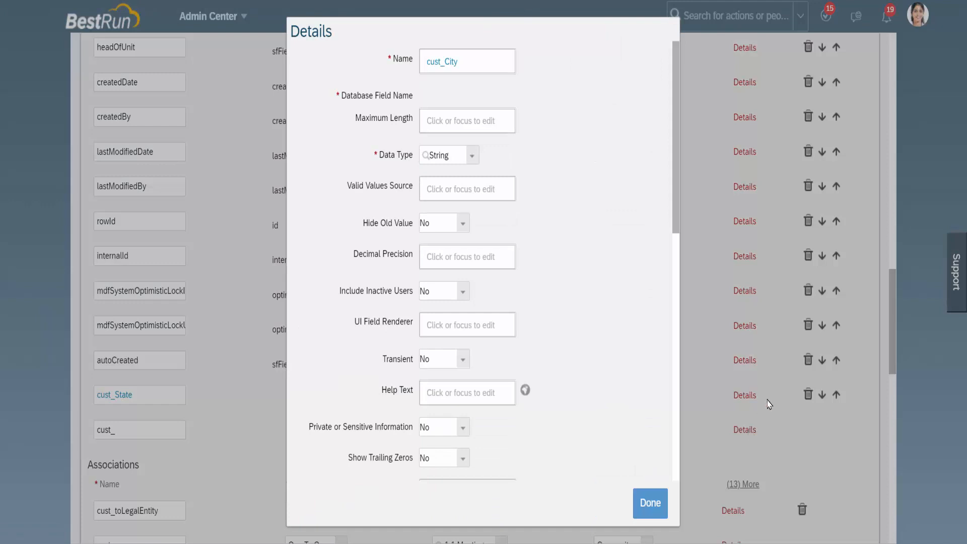
Set the City field's maximum length to 255 and its data type to Picklist
left_click(476, 116)
left_click(472, 123)
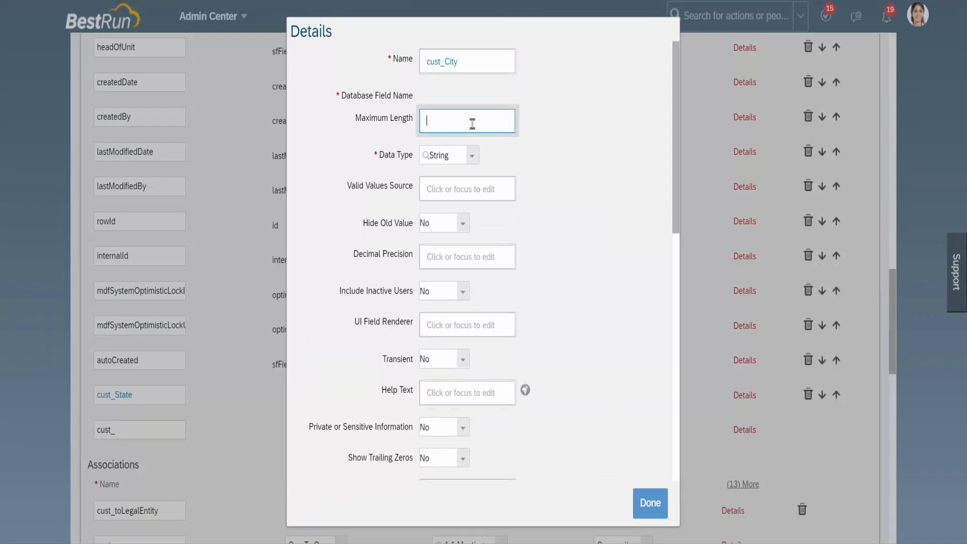
type("255")
left_click(473, 157)
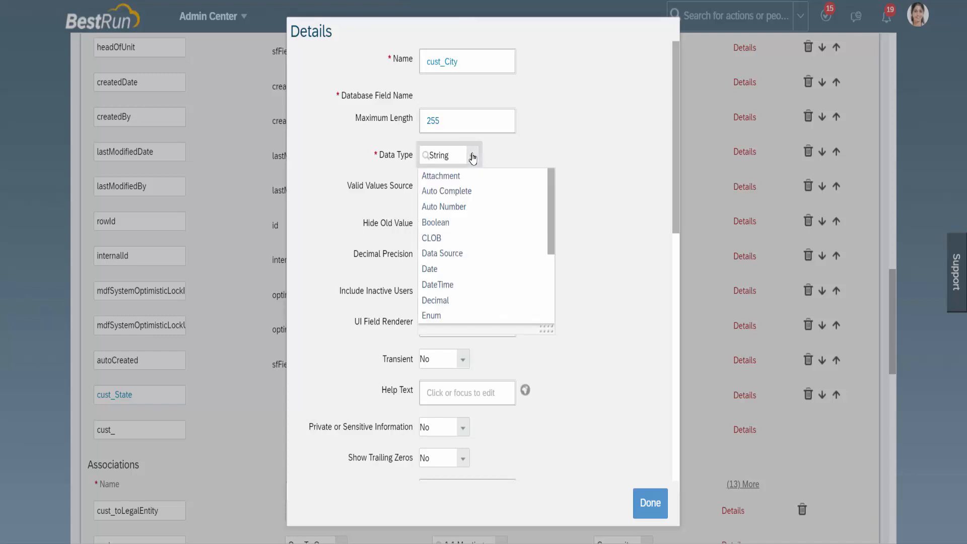
left_click_drag(550, 222, 551, 297)
left_click(437, 252)
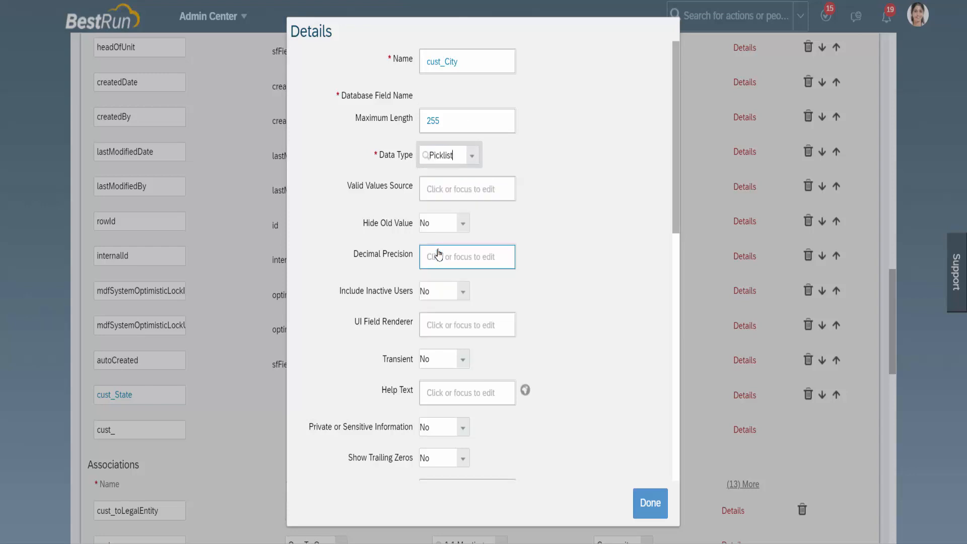
Enter MA_City77 as the City field's valid values source and finish its details
left_click(456, 191)
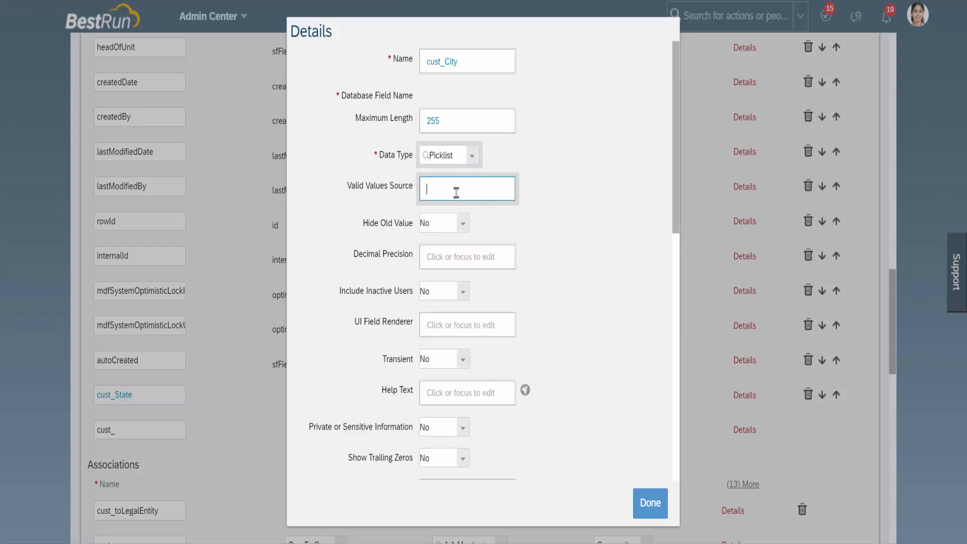
type("MA")
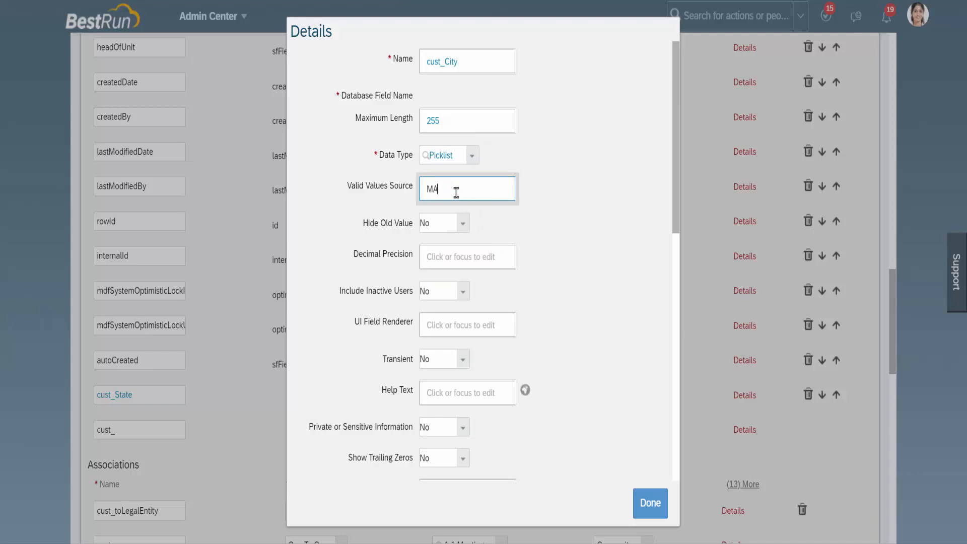
type("_City77")
left_click(648, 503)
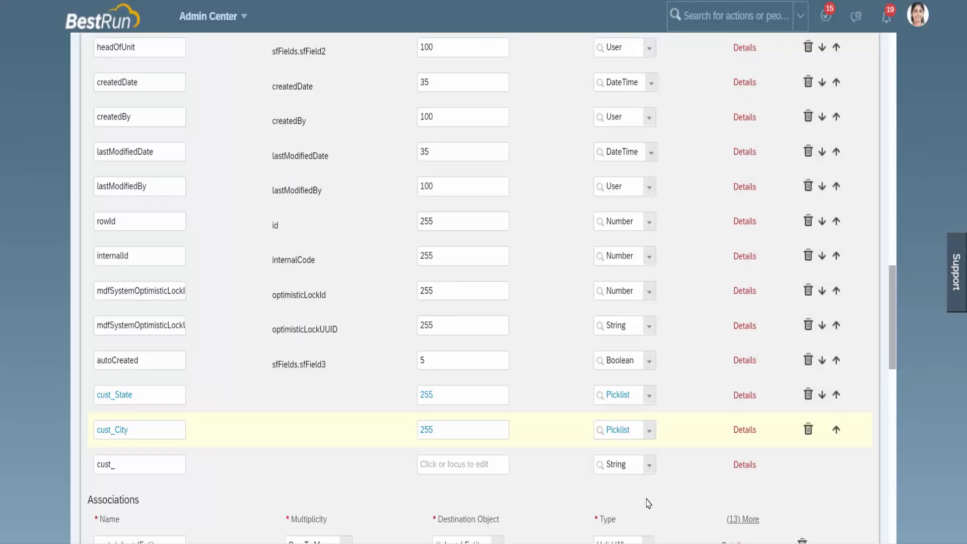
scroll(735, 421, "down", 15)
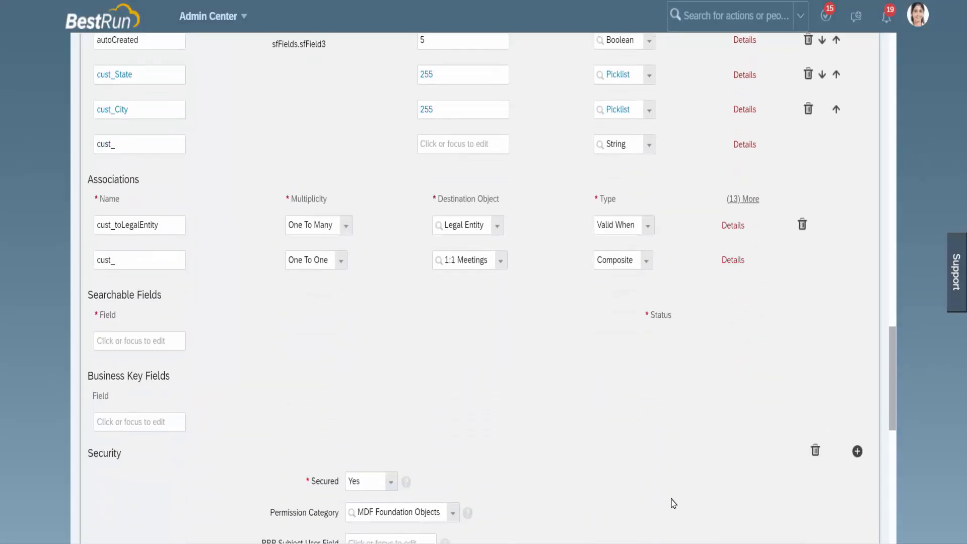
Save the Business Unit object definition with the new State and City fields
scroll(674, 504, "down", 2)
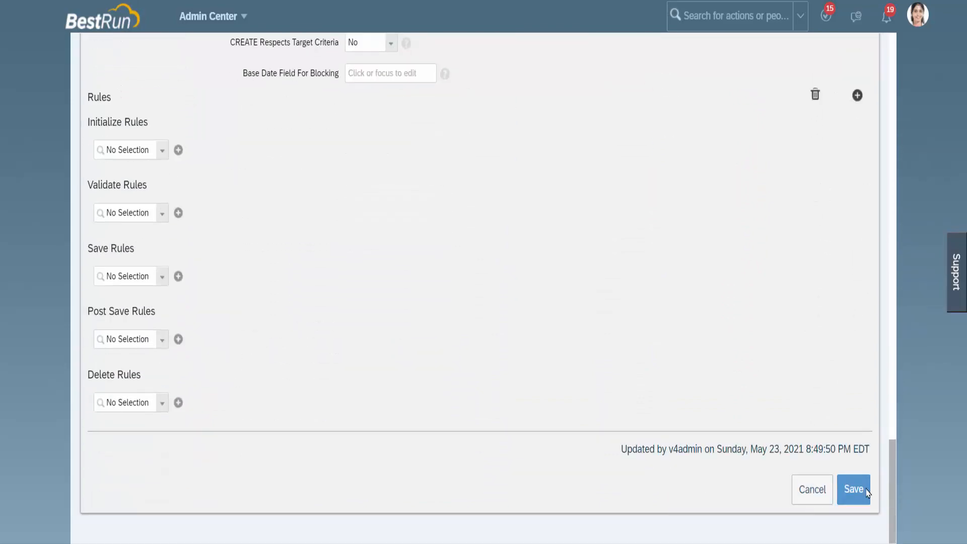
left_click(854, 490)
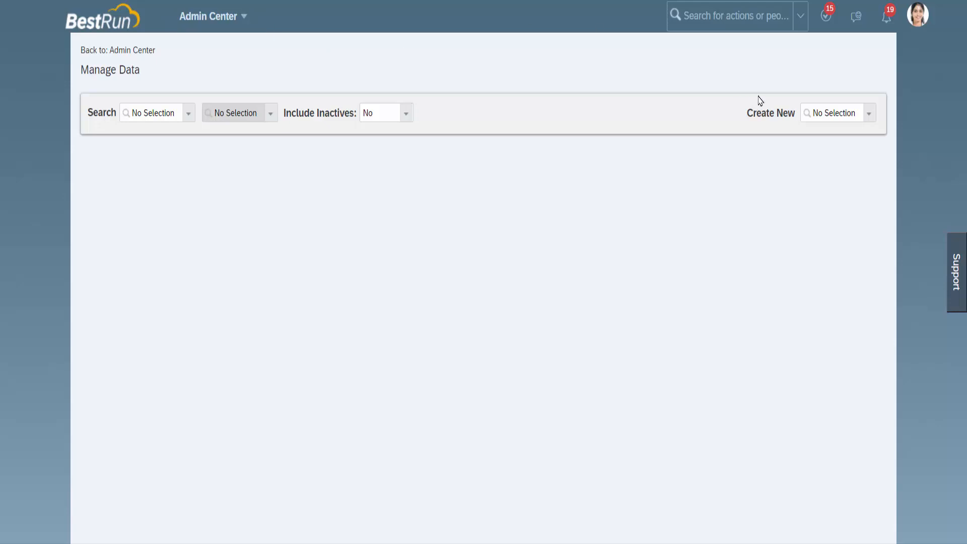
Create a new Business Unit record in Manage Data and review the options offered for its State and City fields
left_click(872, 118)
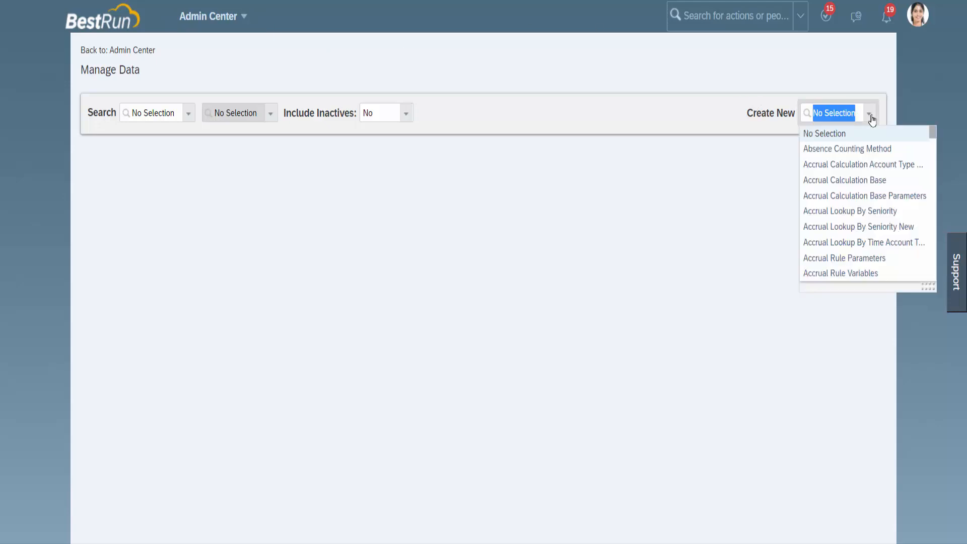
type("Busin")
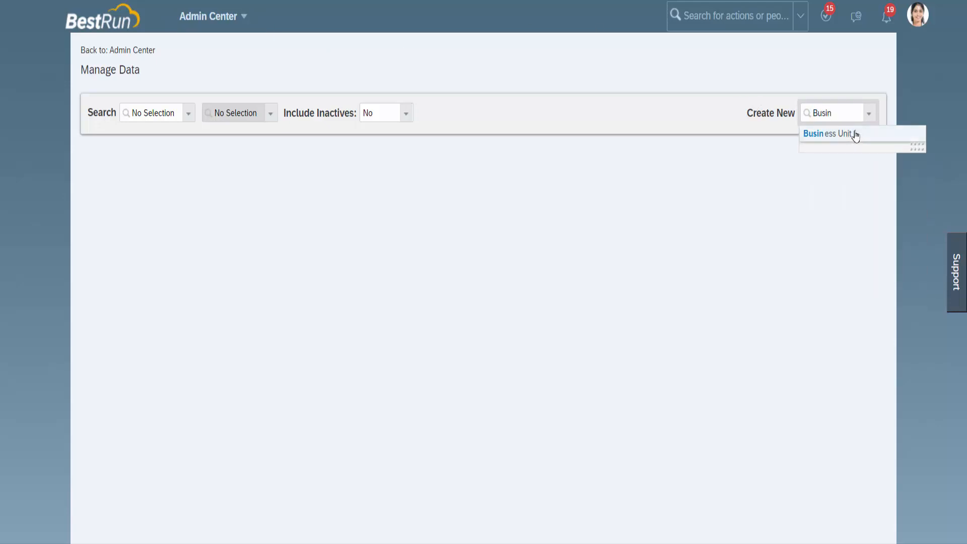
left_click(853, 135)
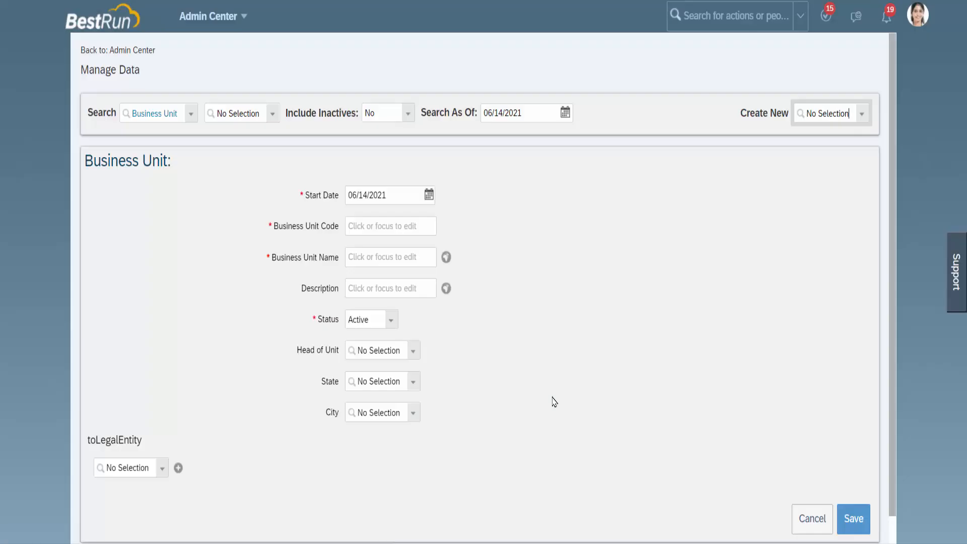
scroll(554, 402, "down", 2)
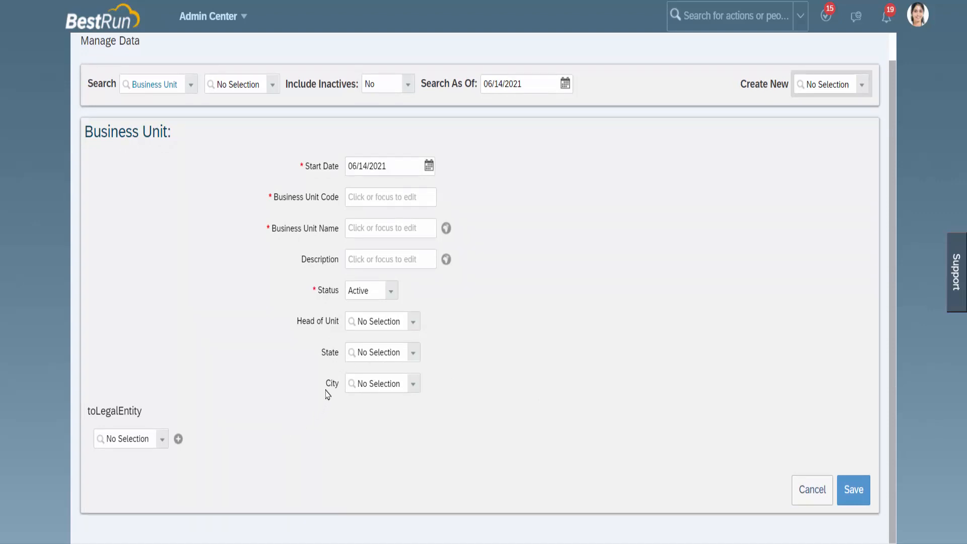
left_click(414, 354)
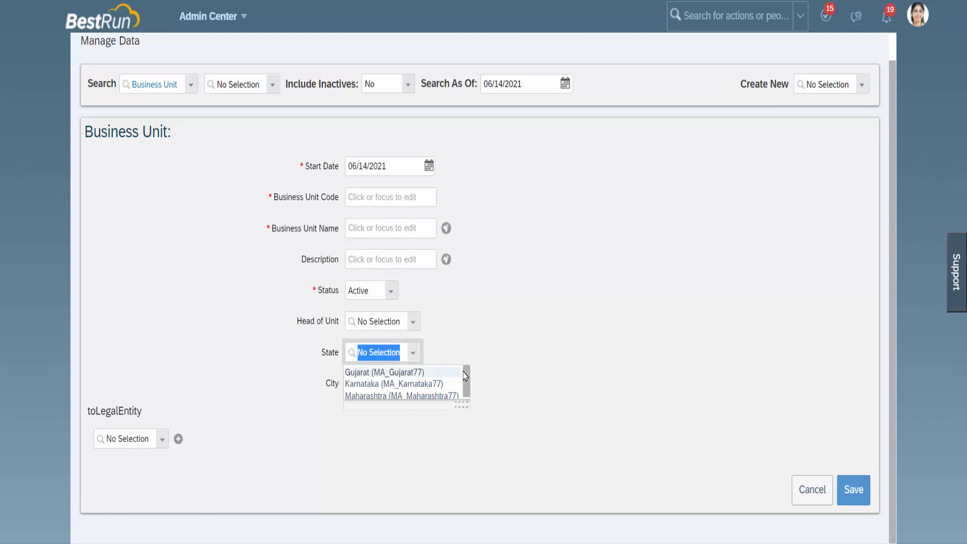
scroll(467, 381, "down", 1)
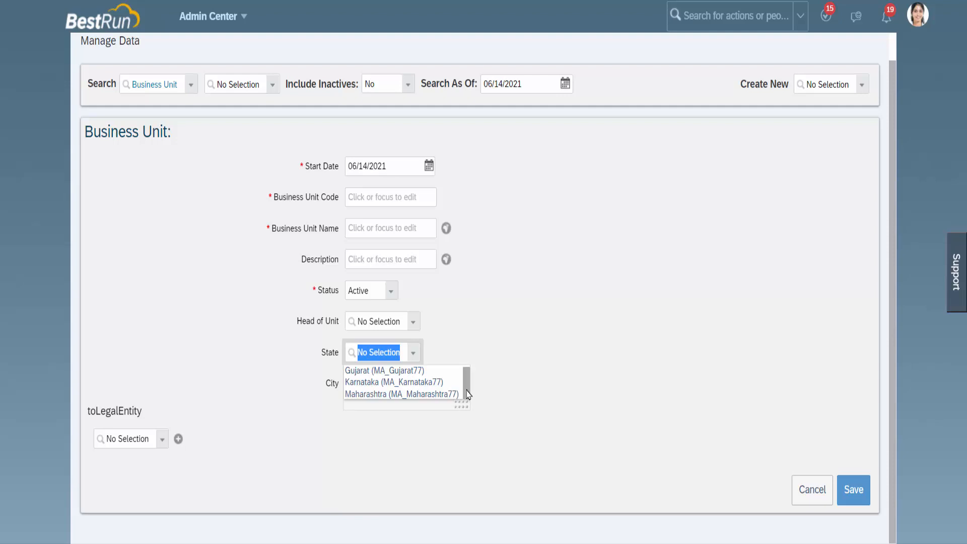
left_click(463, 348)
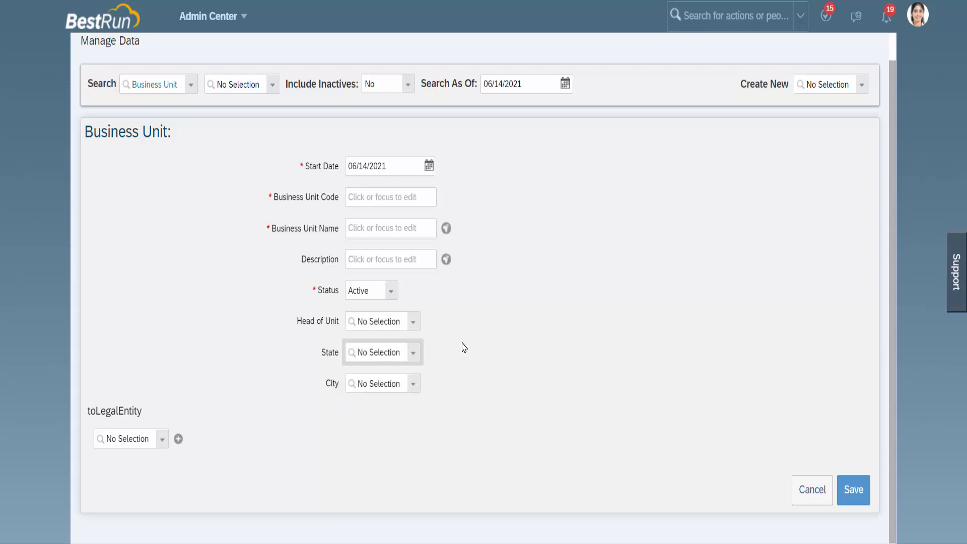
left_click(415, 386)
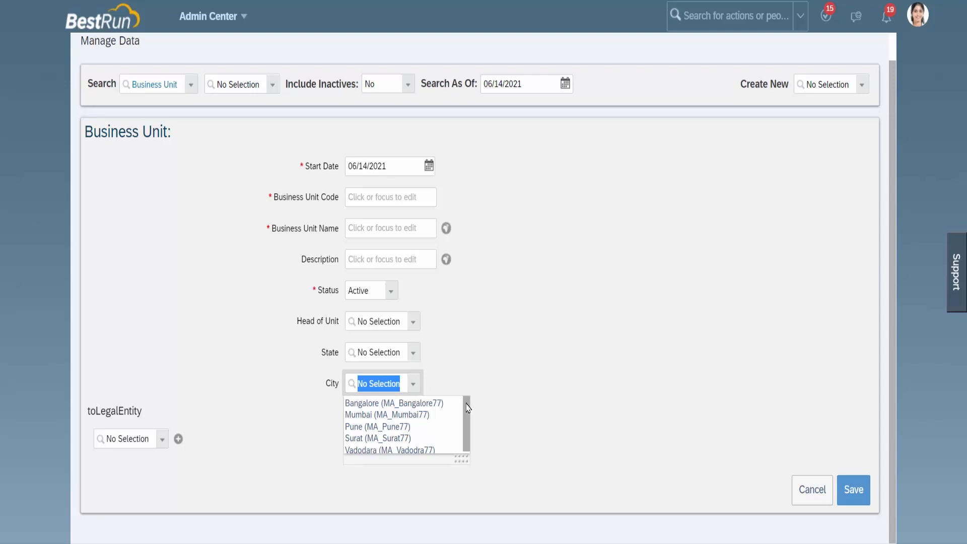
left_click_drag(466, 403, 466, 412)
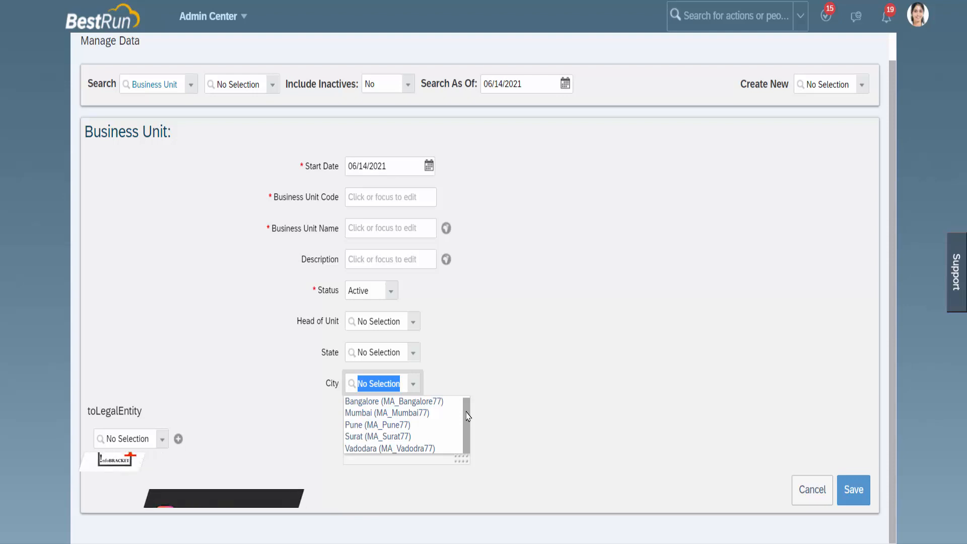
left_click(475, 388)
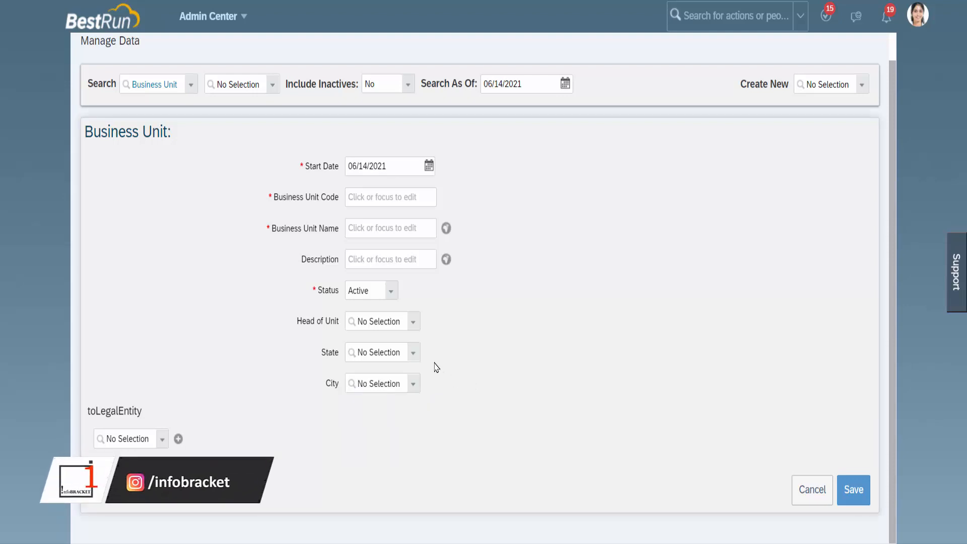
Choose Gujarat (MA_Gujarat77) as the State and check which cities are offered for the City field
left_click(414, 358)
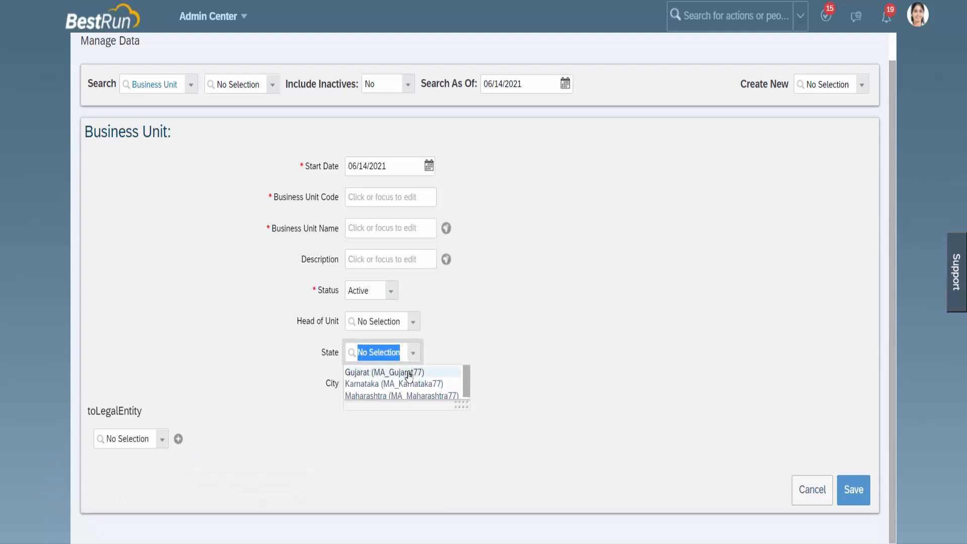
left_click(408, 373)
left_click(414, 386)
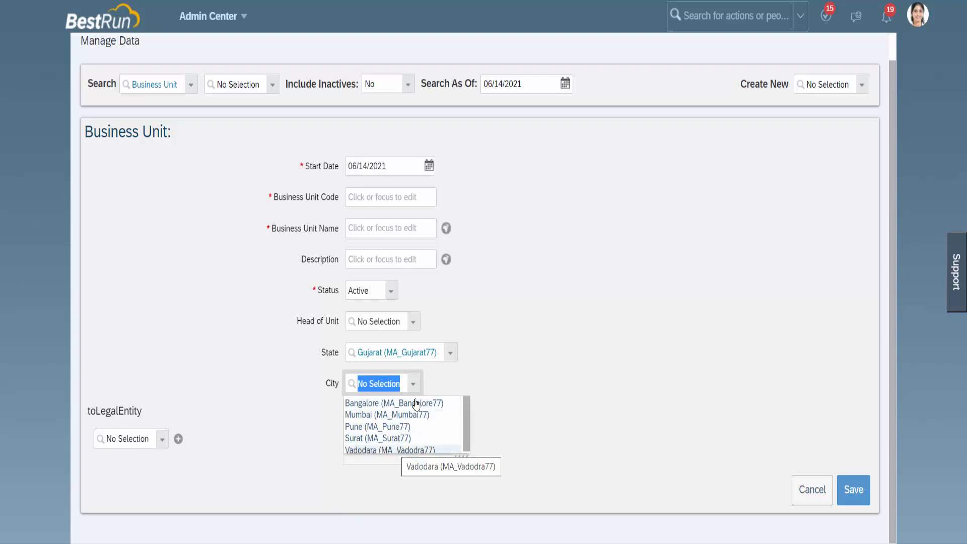
left_click_drag(467, 422, 468, 426)
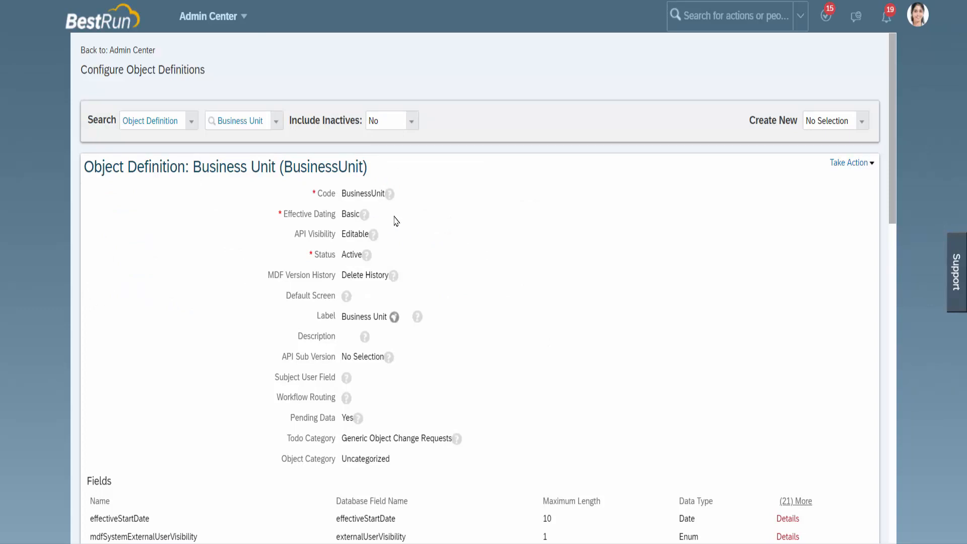
Open the Business Unit object definition for correction and open the details of its cust_City field
left_click_drag(285, 166, 363, 166)
left_click(871, 163)
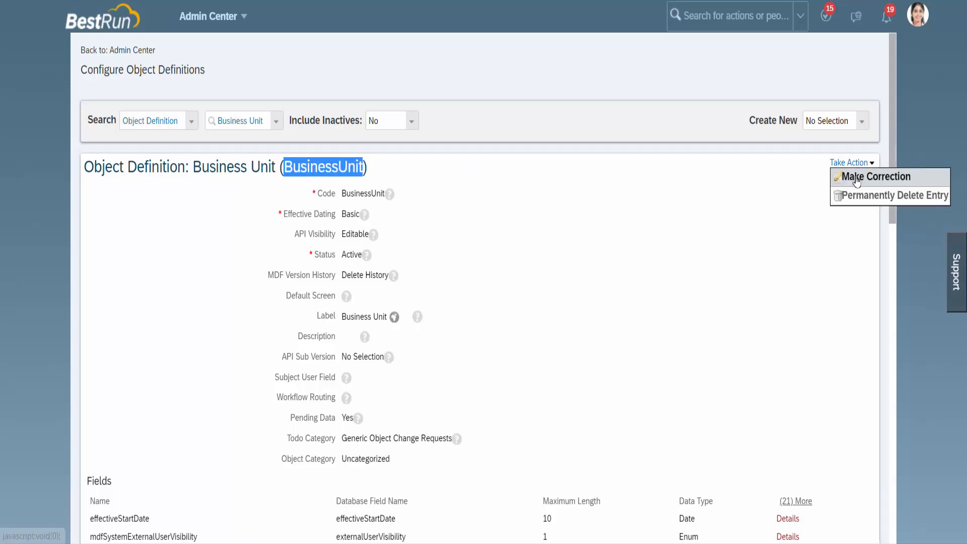
left_click(856, 177)
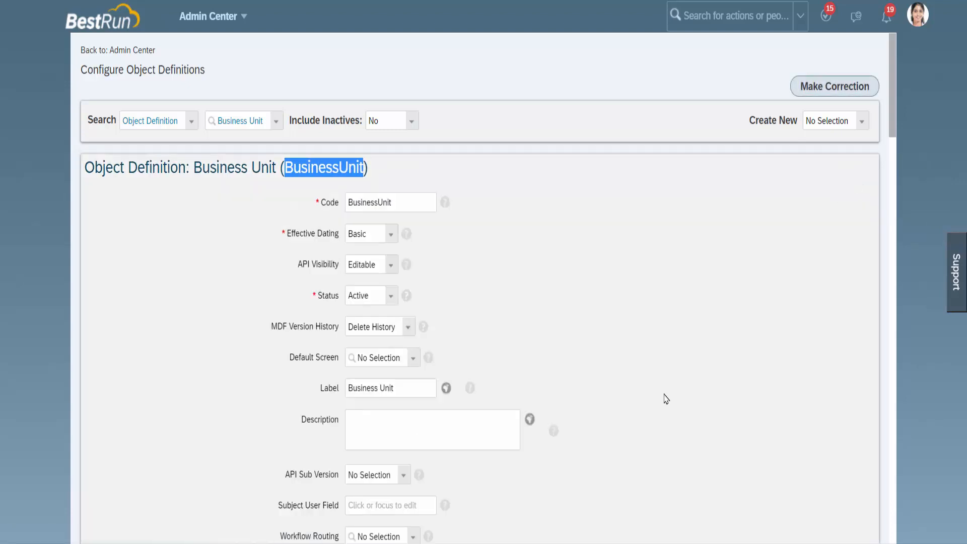
scroll(665, 398, "down", 3)
scroll(666, 399, "down", 10)
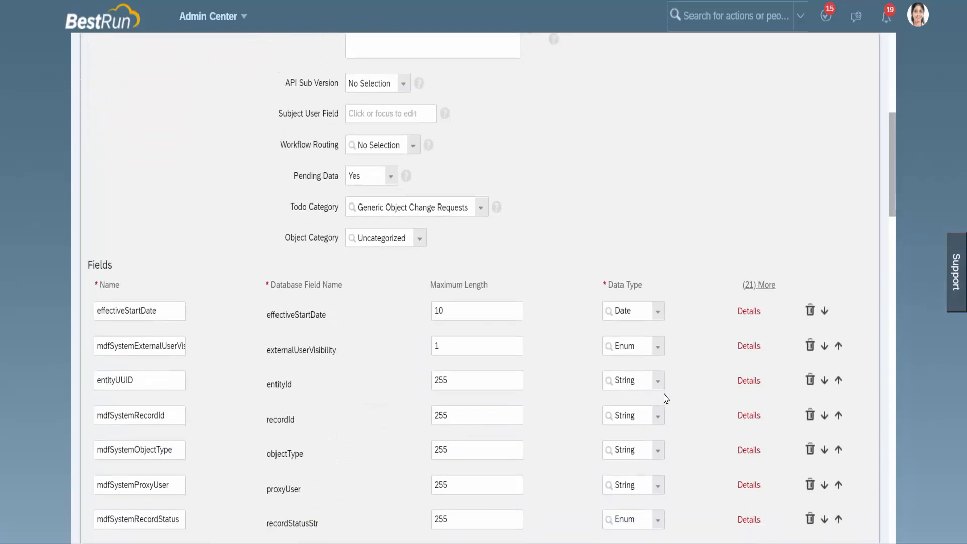
scroll(665, 398, "down", 9)
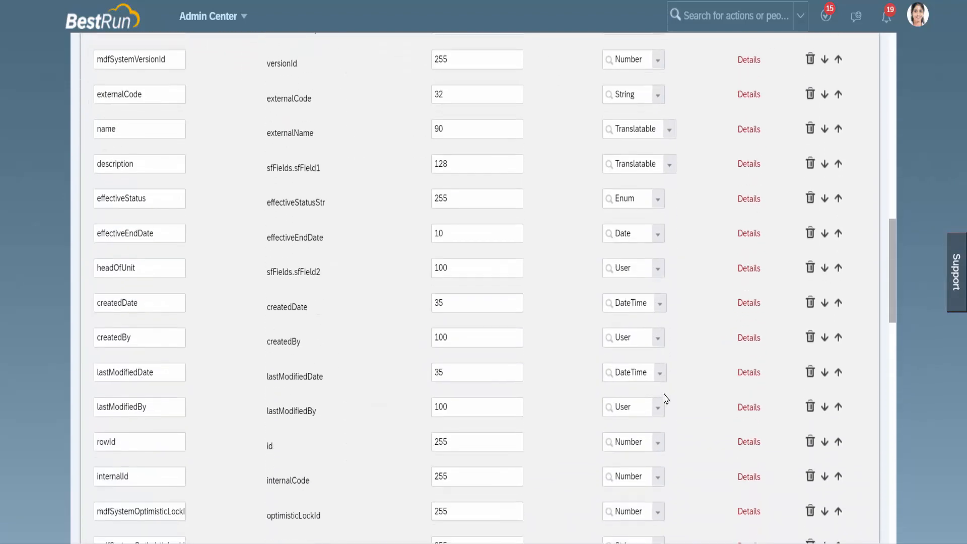
scroll(666, 398, "down", 3)
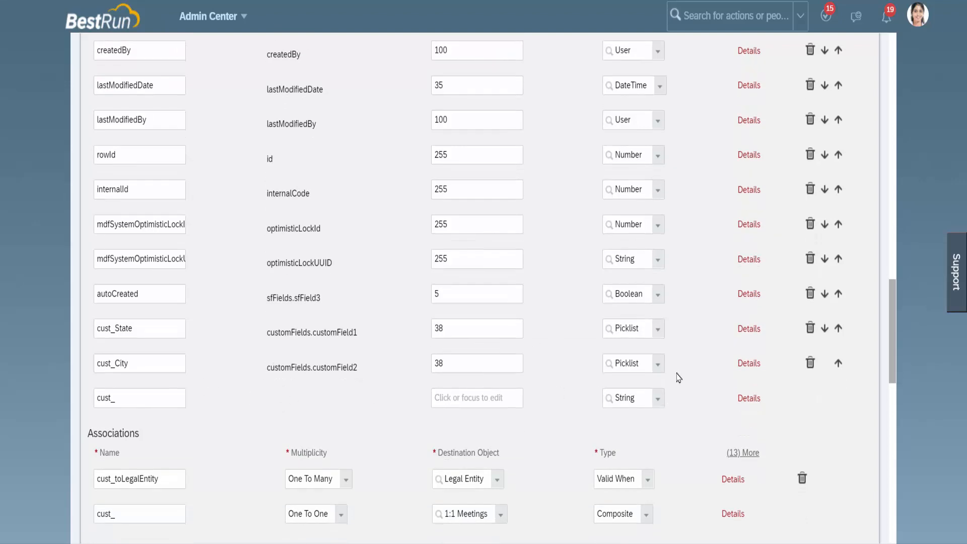
left_click(749, 363)
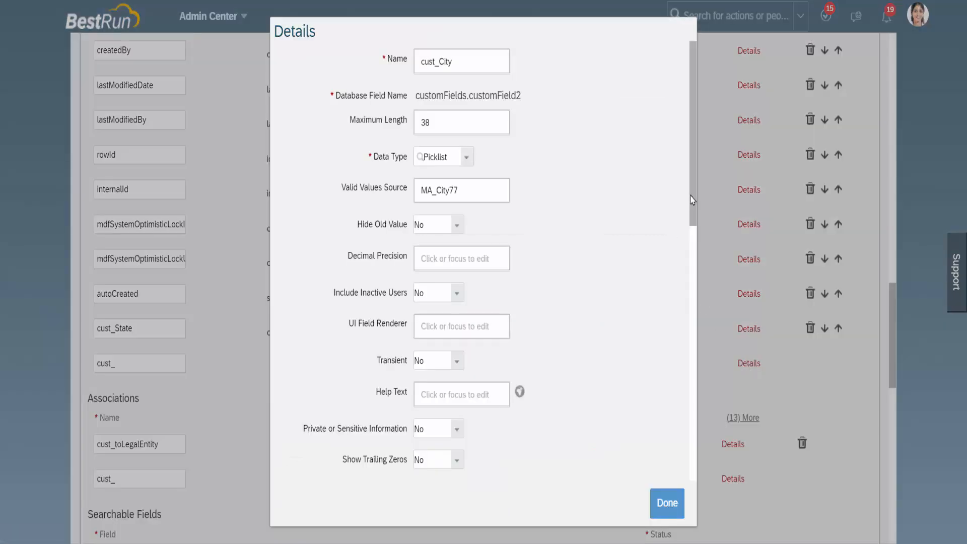
Add a City field criterion with source parentPickListValue and destination cust_State, finish the details and save the object definition
left_click_drag(693, 200, 690, 428)
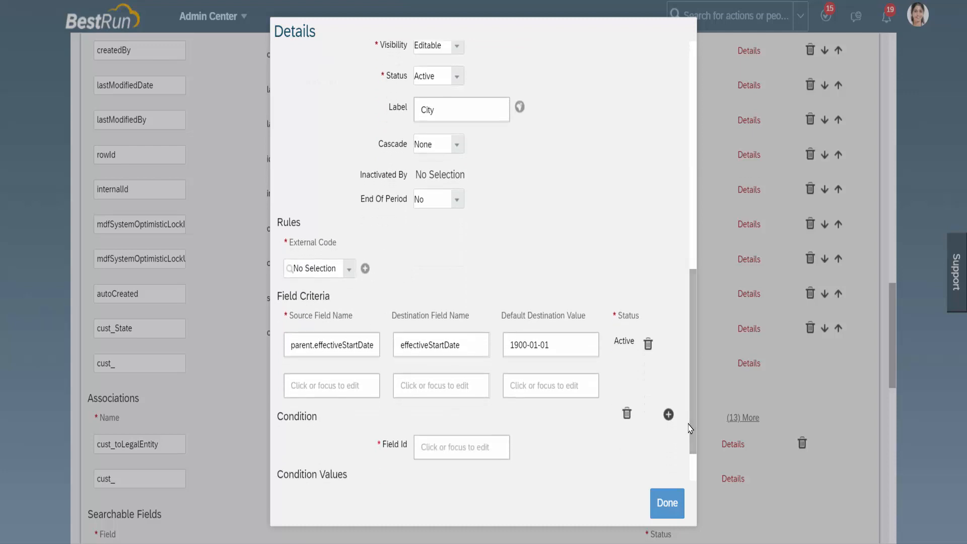
left_click(372, 387)
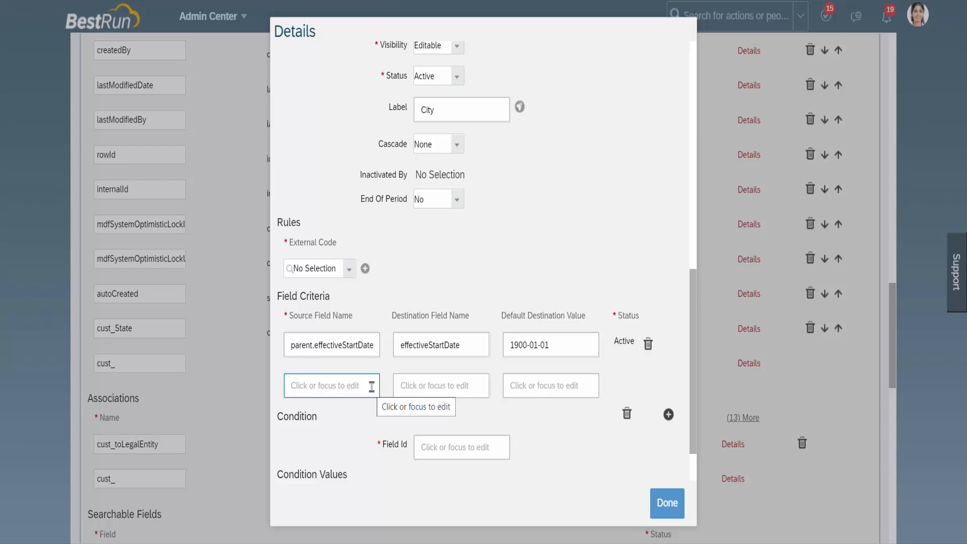
left_click(372, 386)
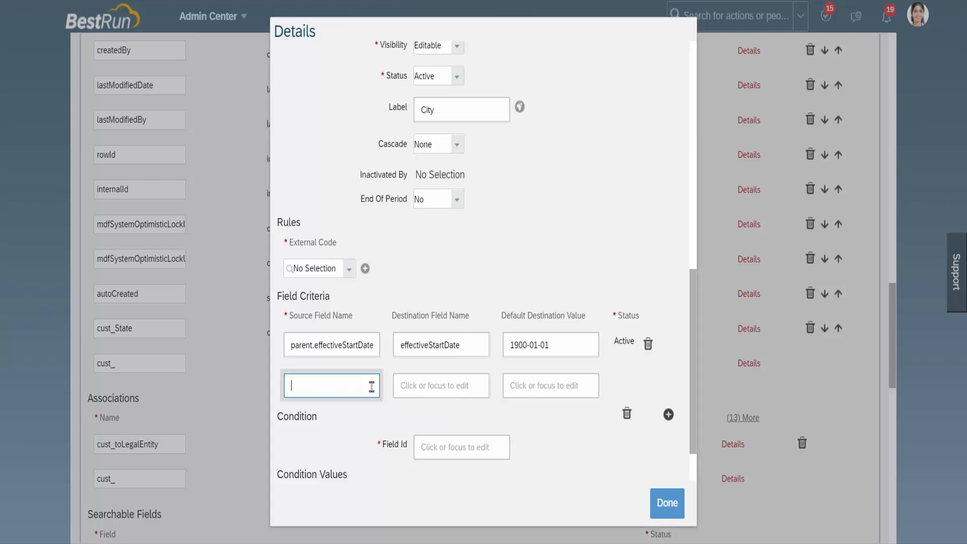
type("parentPickListValue")
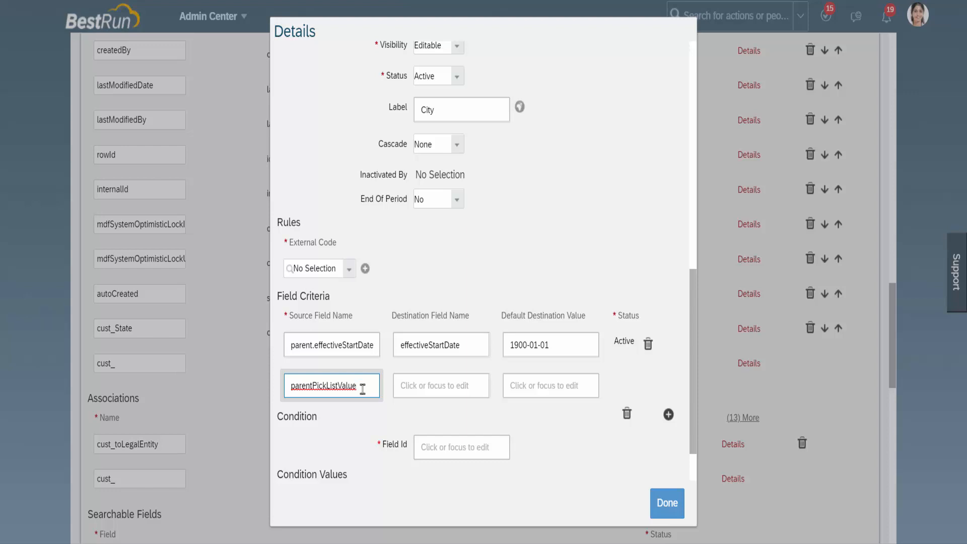
left_click(409, 384)
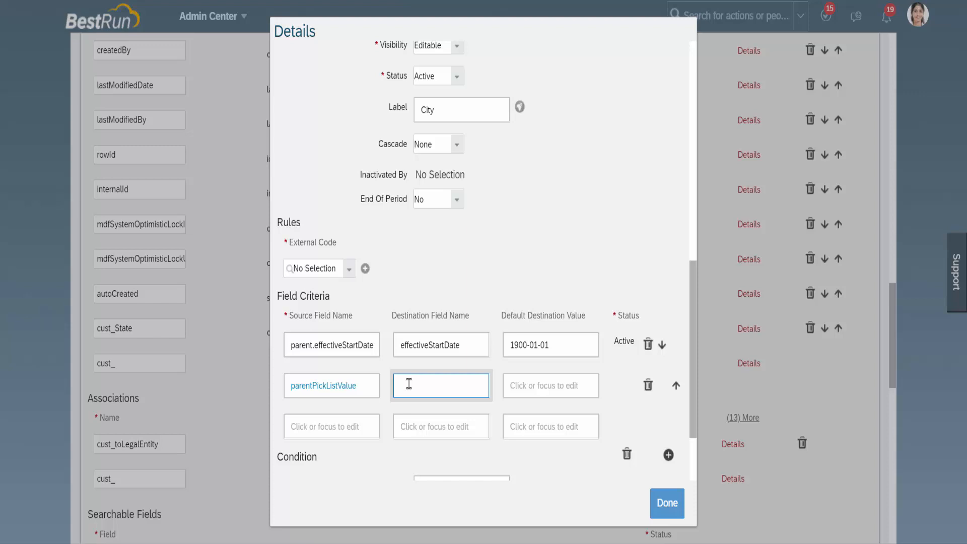
type("cust_State")
left_click(668, 502)
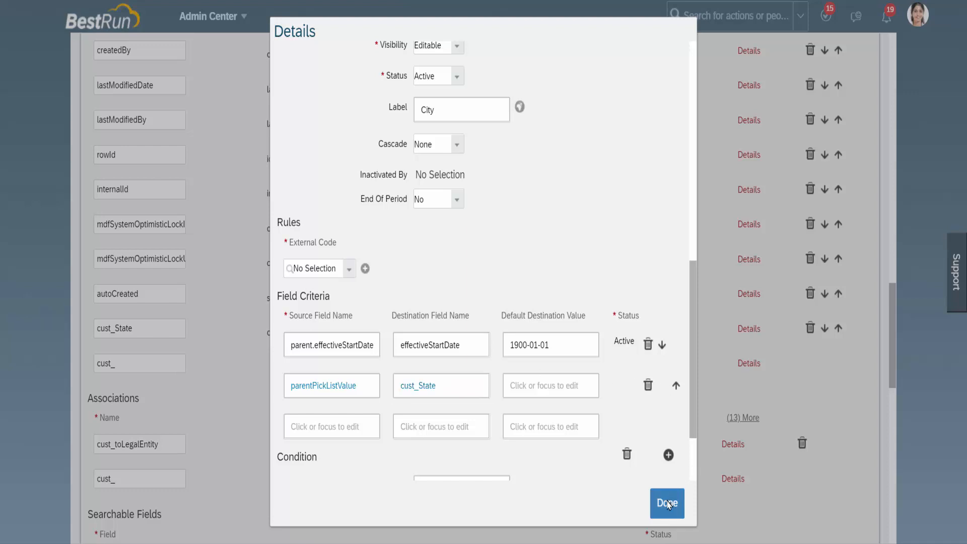
scroll(676, 451, "down", 15)
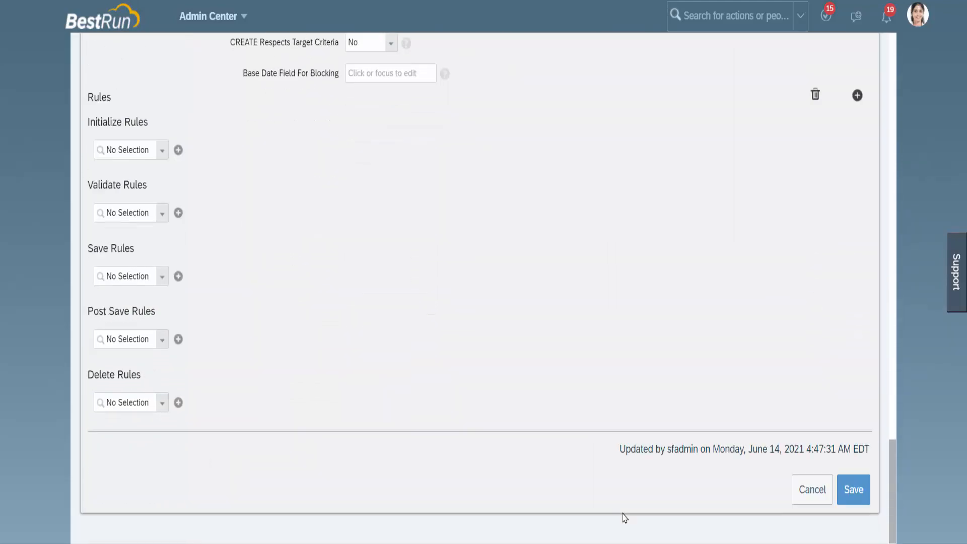
left_click(854, 490)
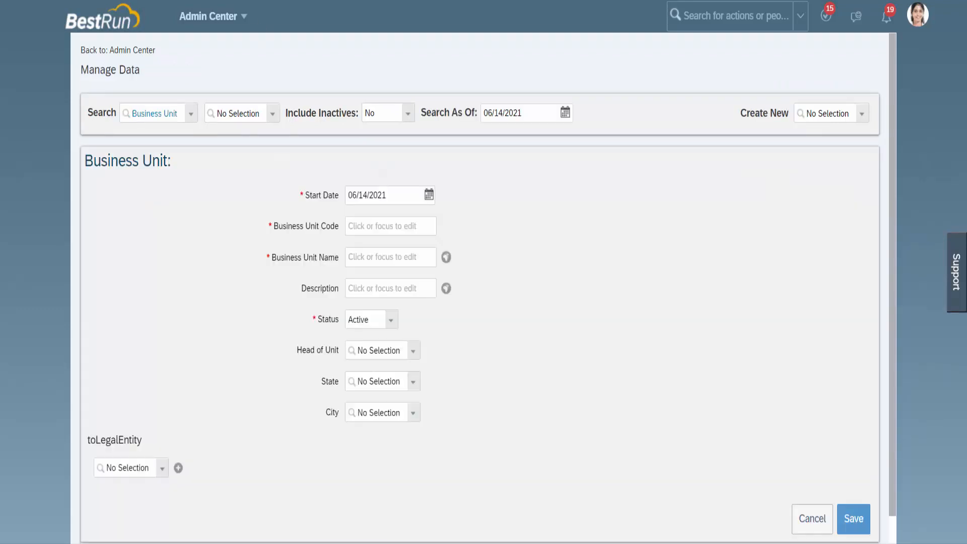
Start a fresh Business Unit record in Manage Data and set its State to Gujarat (MA_Gujarat77)
left_click(862, 117)
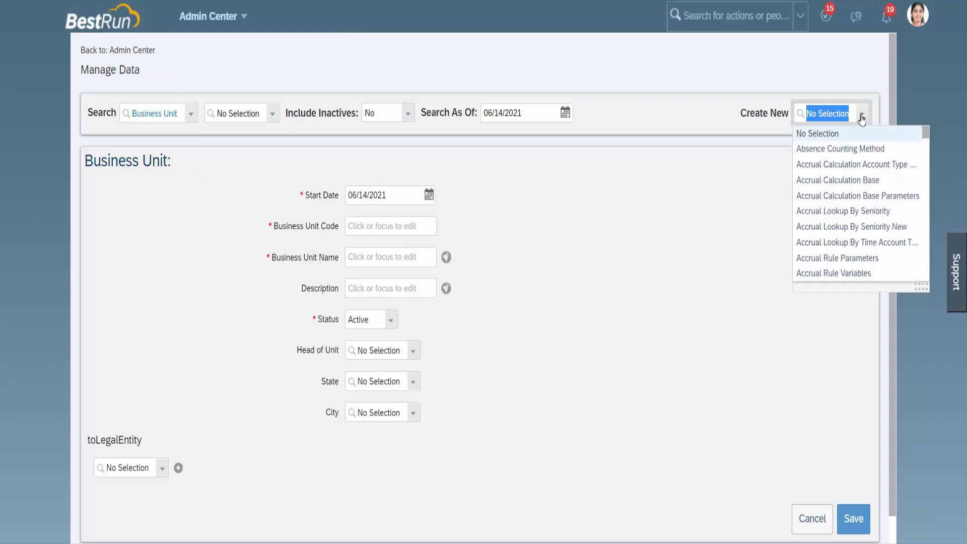
type("Busi")
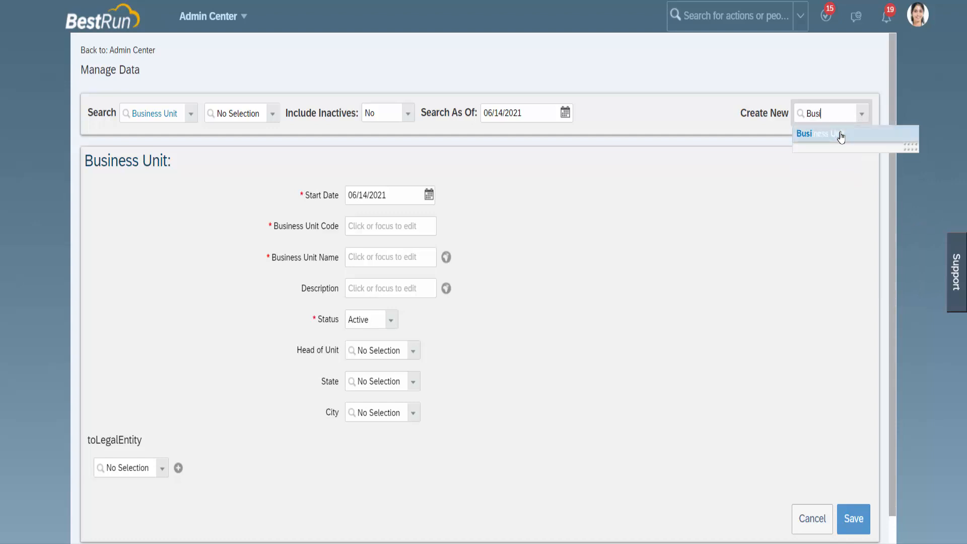
left_click(837, 134)
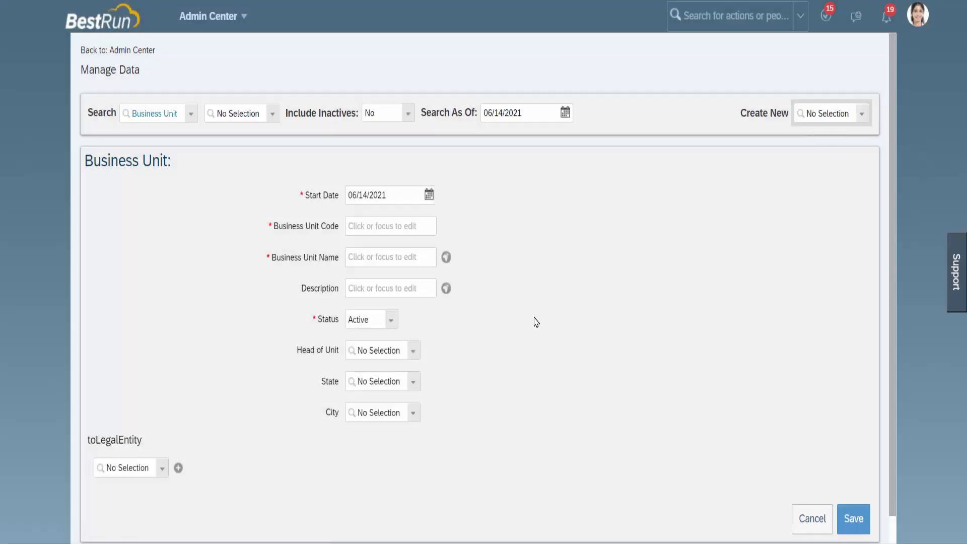
scroll(544, 310, "down", 1)
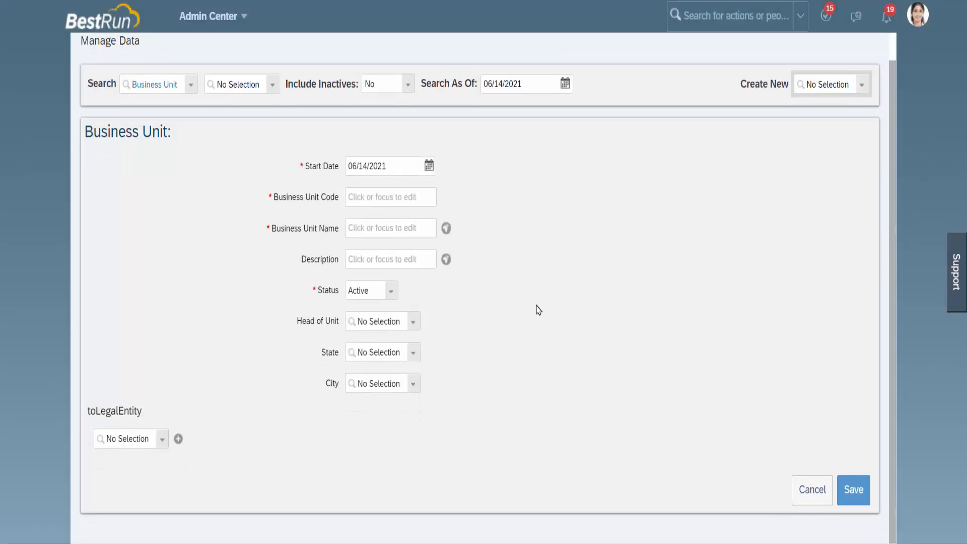
left_click(413, 359)
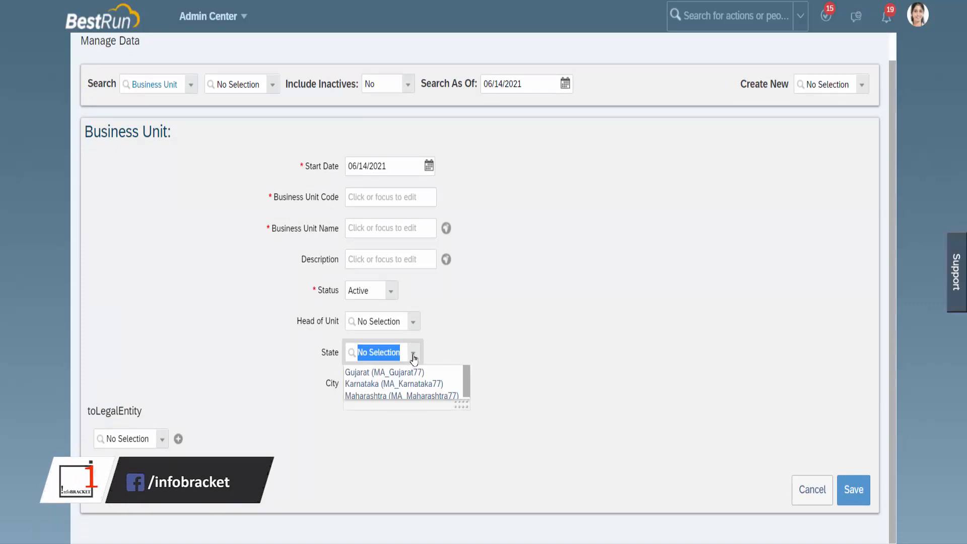
left_click(410, 373)
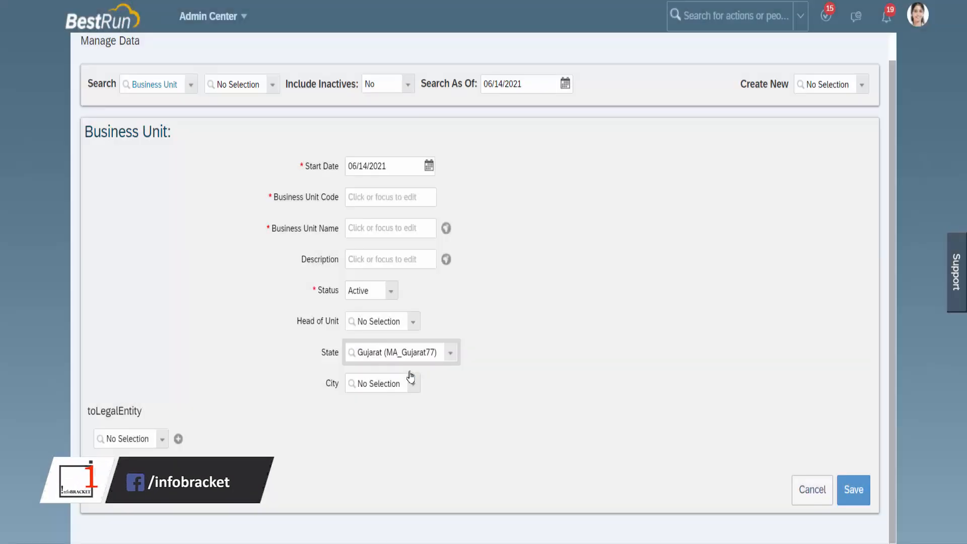
Check the cities offered for Gujarat, switch the State to Karnataka (MA_Karnataka77) and check the City options again
left_click(415, 386)
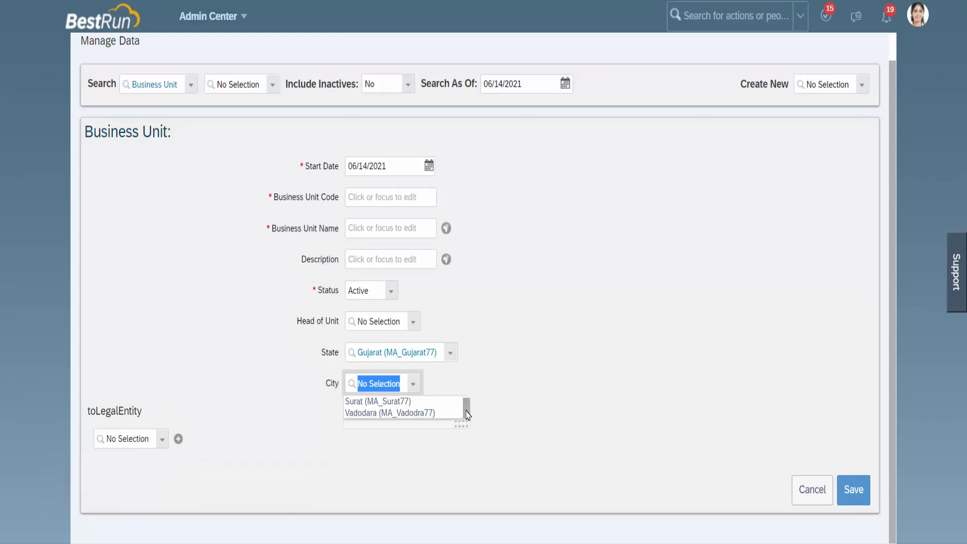
left_click(485, 367)
left_click(451, 355)
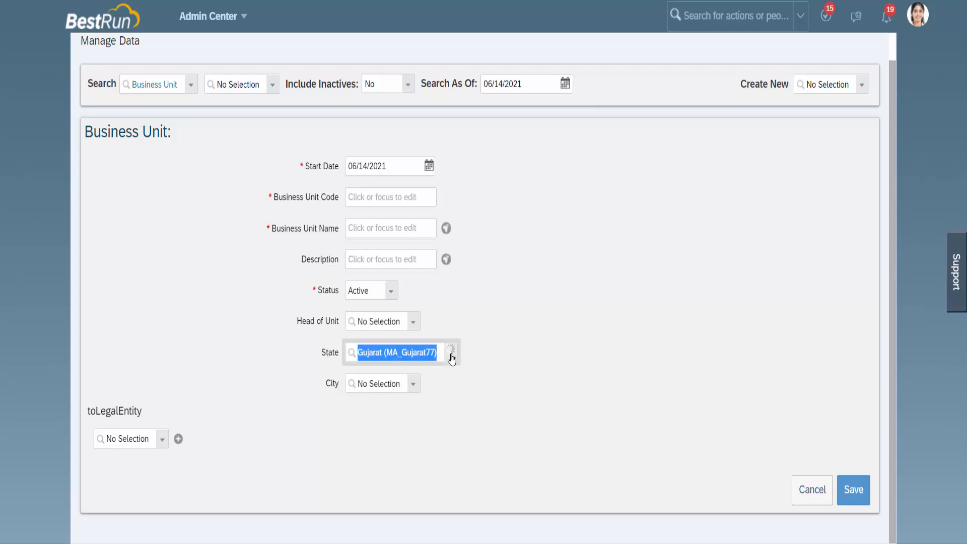
left_click(414, 384)
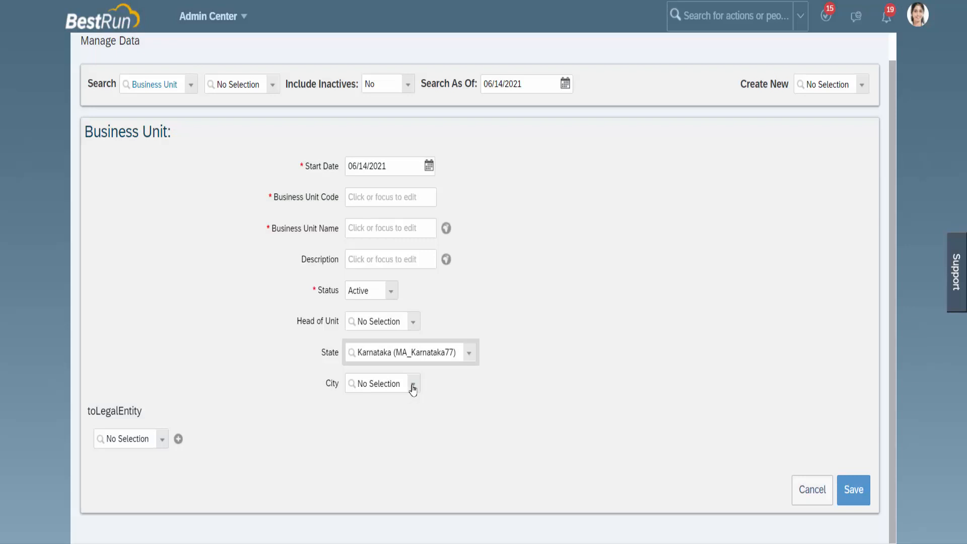
left_click(413, 385)
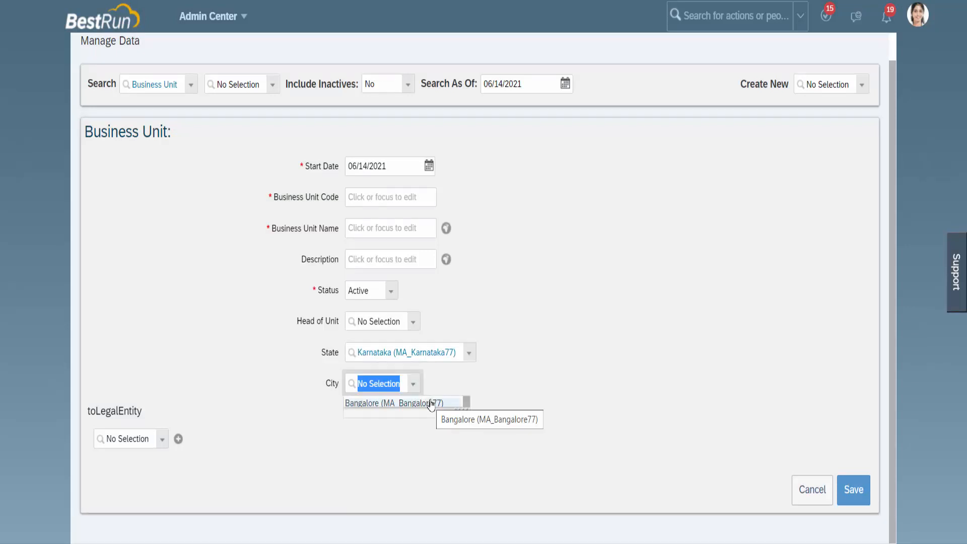
Set the State to Maharashtra (MA_Maharashtra77) and check which cities are offered for the City field
left_click(468, 354)
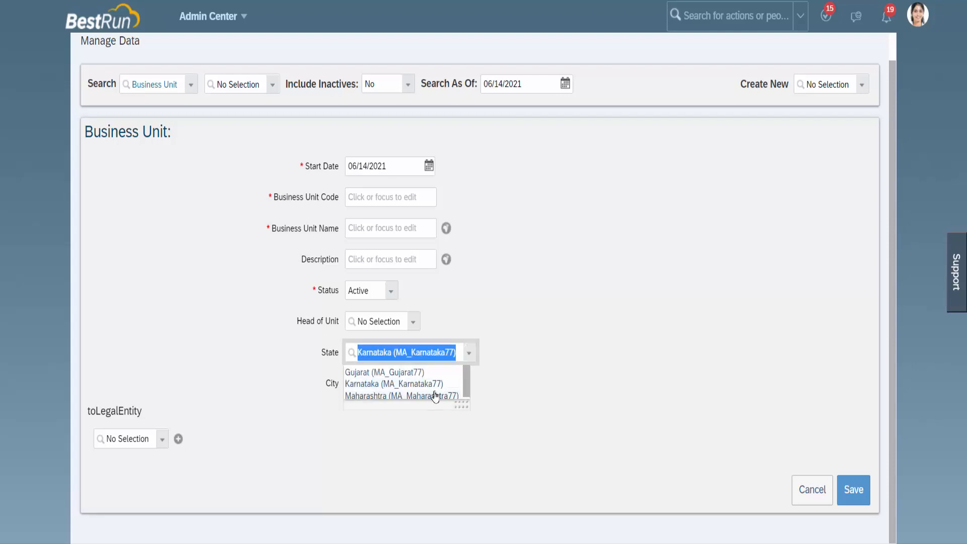
left_click(435, 397)
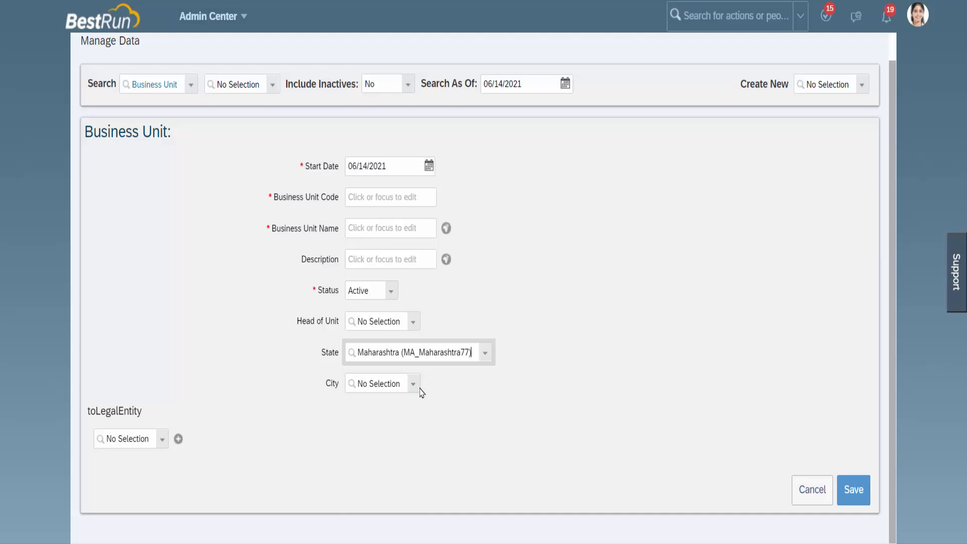
left_click(414, 387)
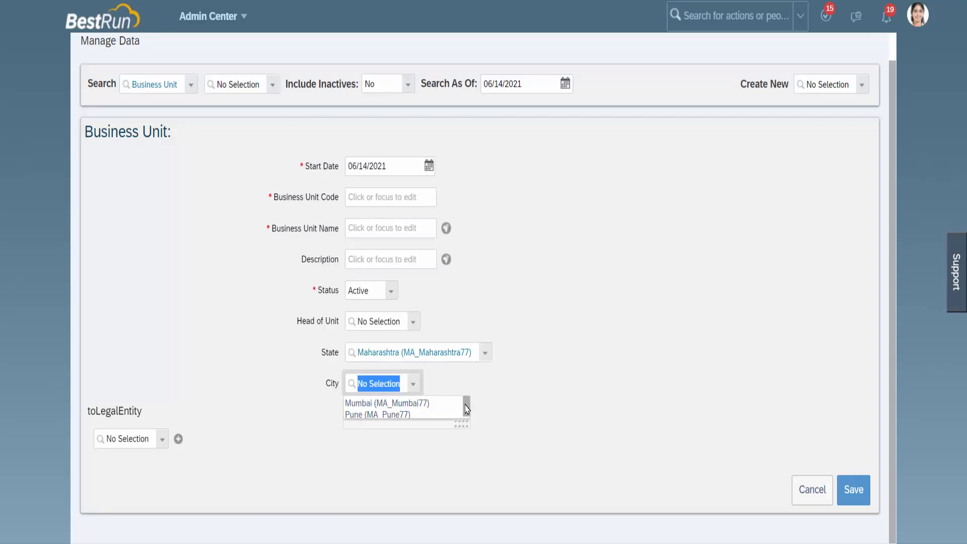
left_click_drag(465, 405, 466, 418)
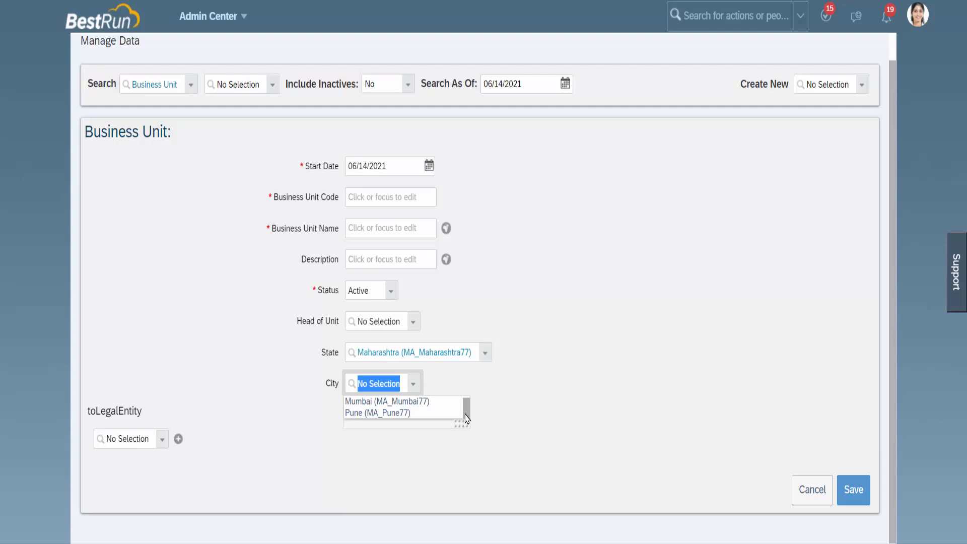